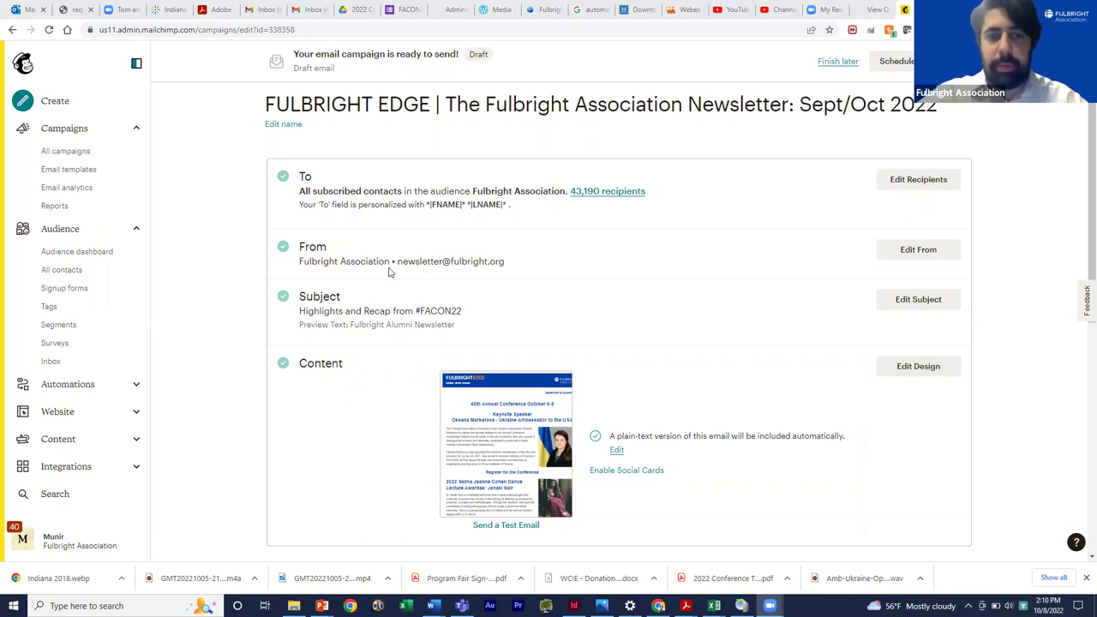
Review the campaign's subject line and preview text in the subject settings, and save them without edits
drag(462, 313, 297, 315)
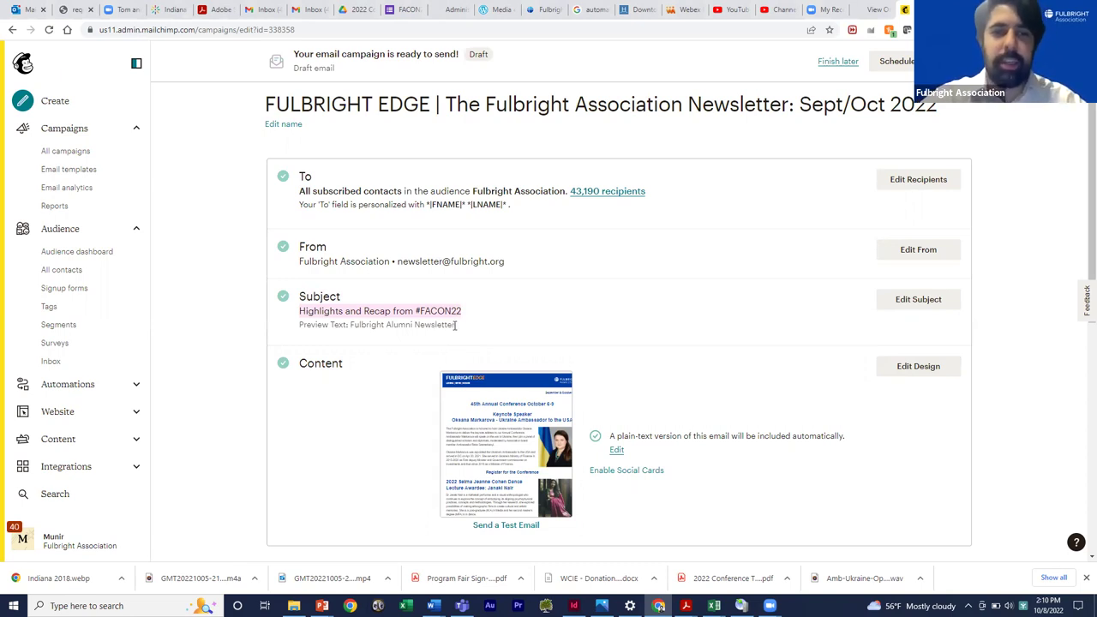
click(793, 317)
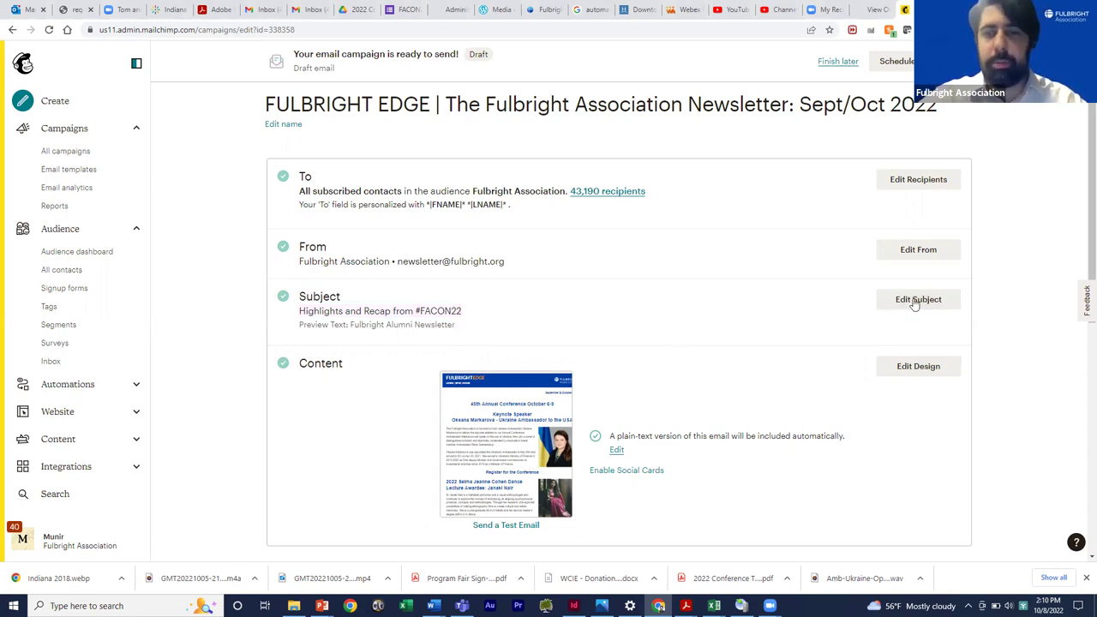
click(915, 301)
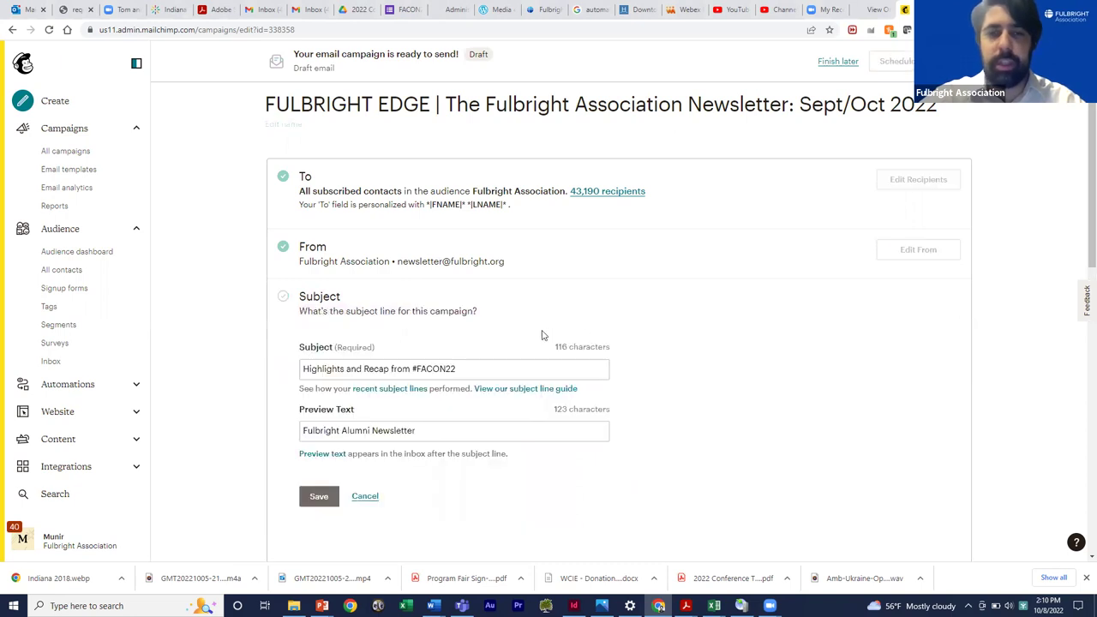
click(361, 431)
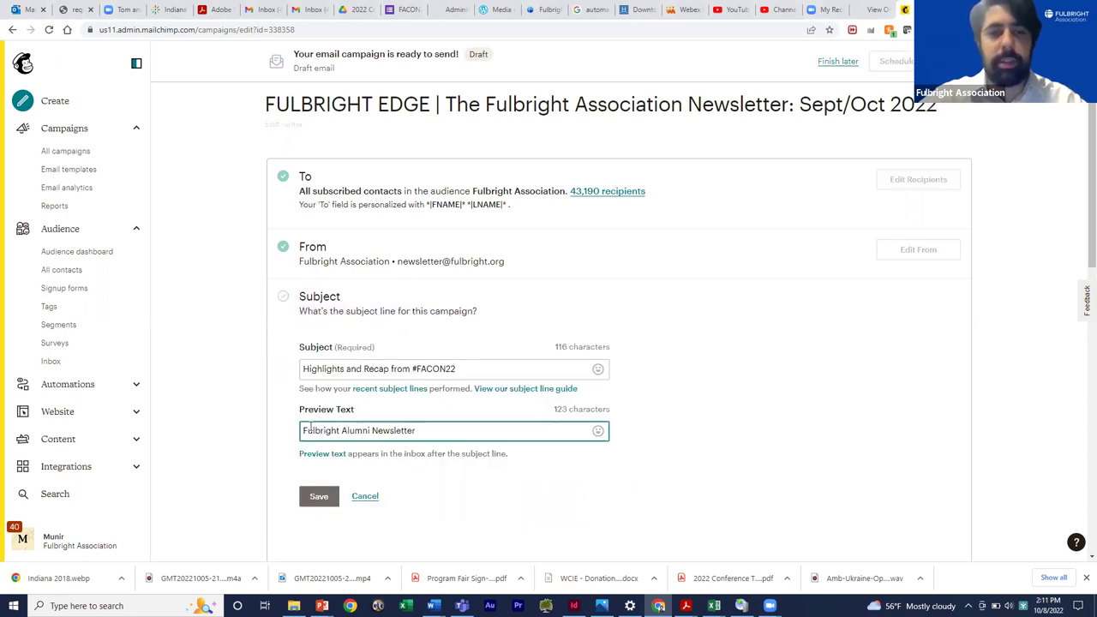
click(312, 431)
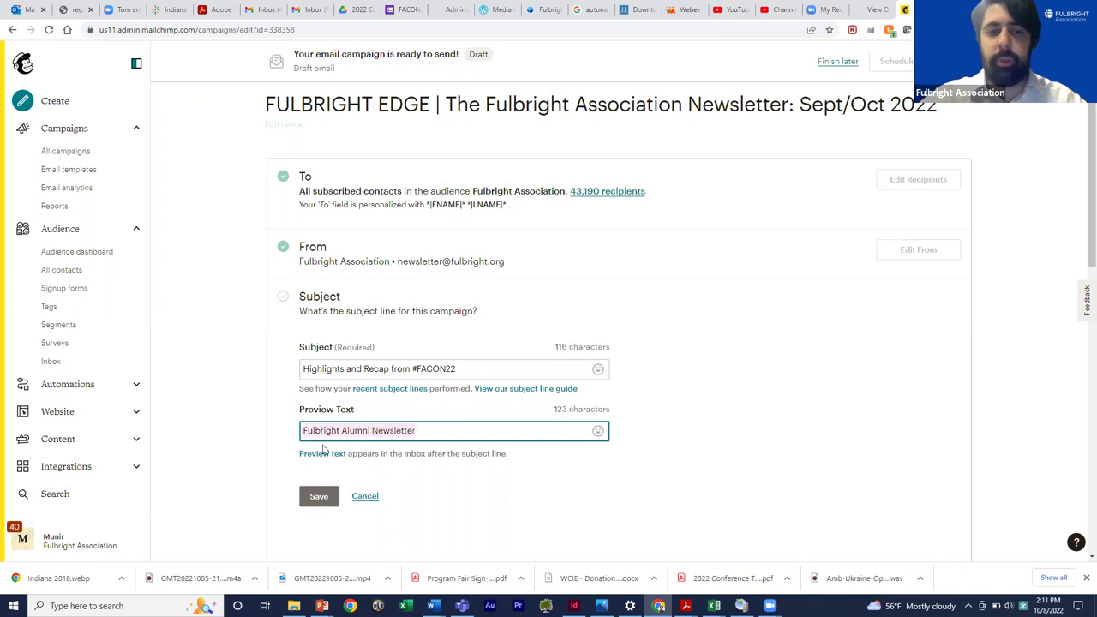
click(318, 498)
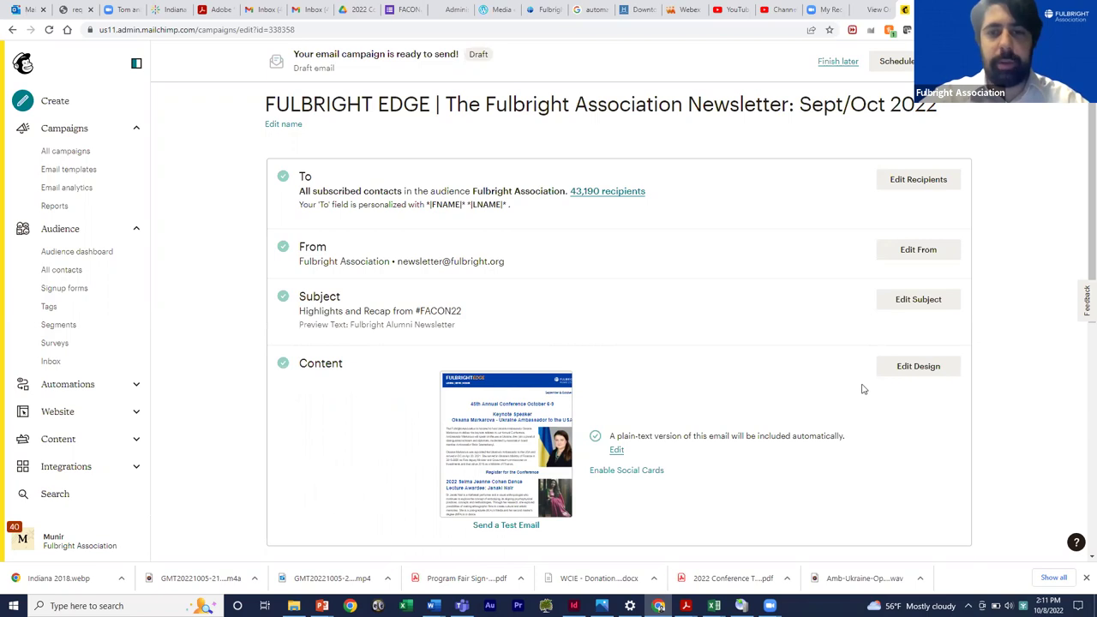
Open the newsletter's email design and its main 45th Annual Conference text block for editing
click(908, 370)
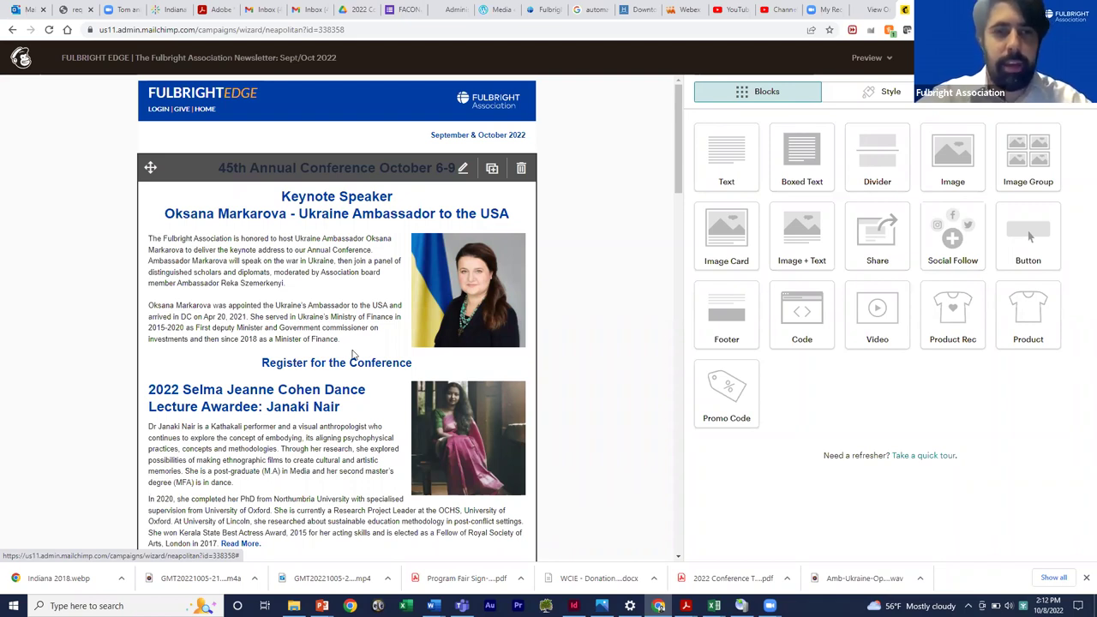
scroll(352, 354, down, 1)
scroll(377, 246, up, 1)
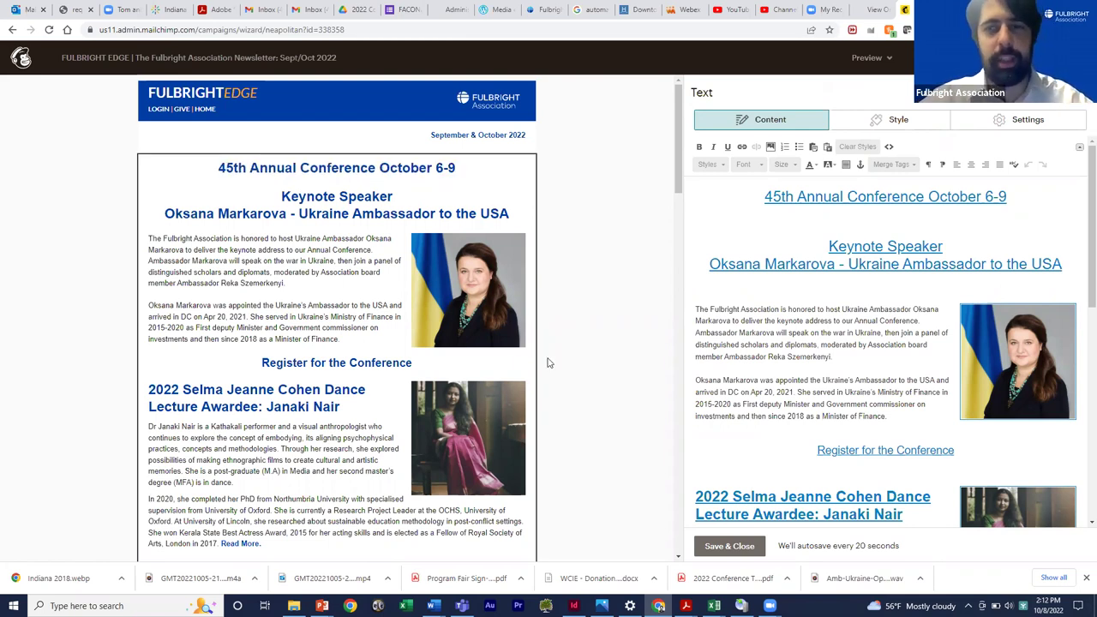
Examine the newsletter's articles from the keynote speaker section through the advocacy update to the Job Board
scroll(548, 363, down, 1)
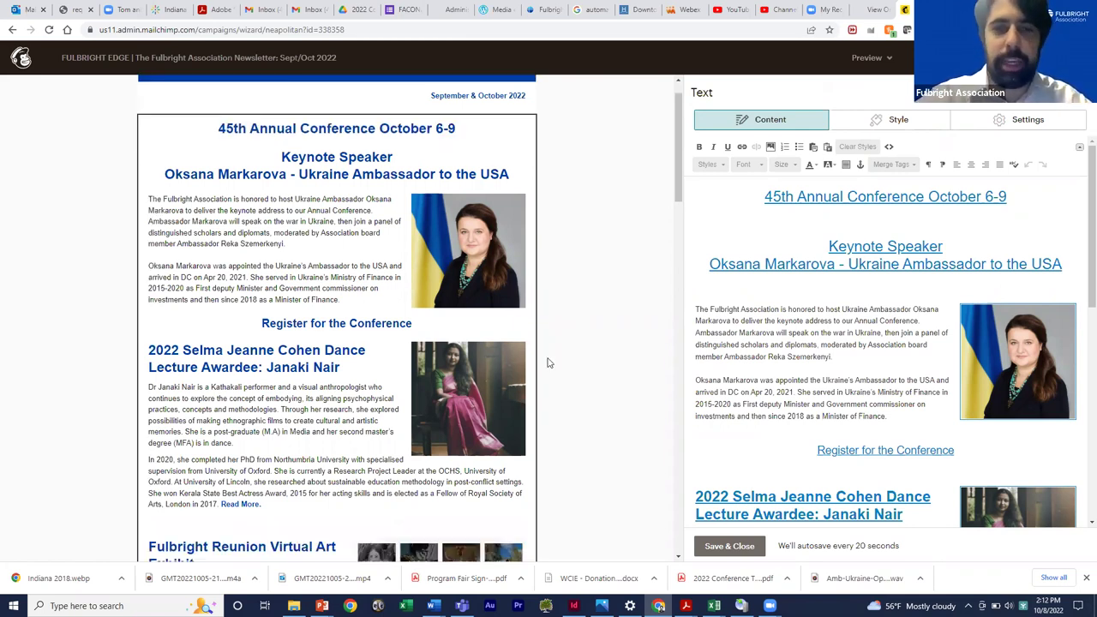
scroll(548, 363, down, 1)
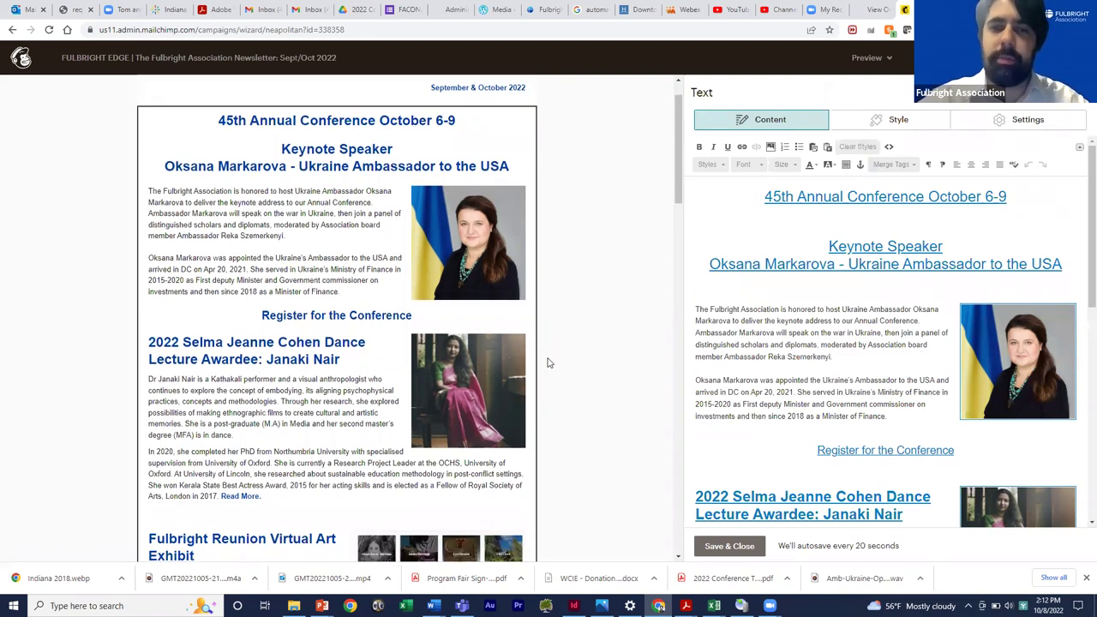
scroll(541, 381, down, 1)
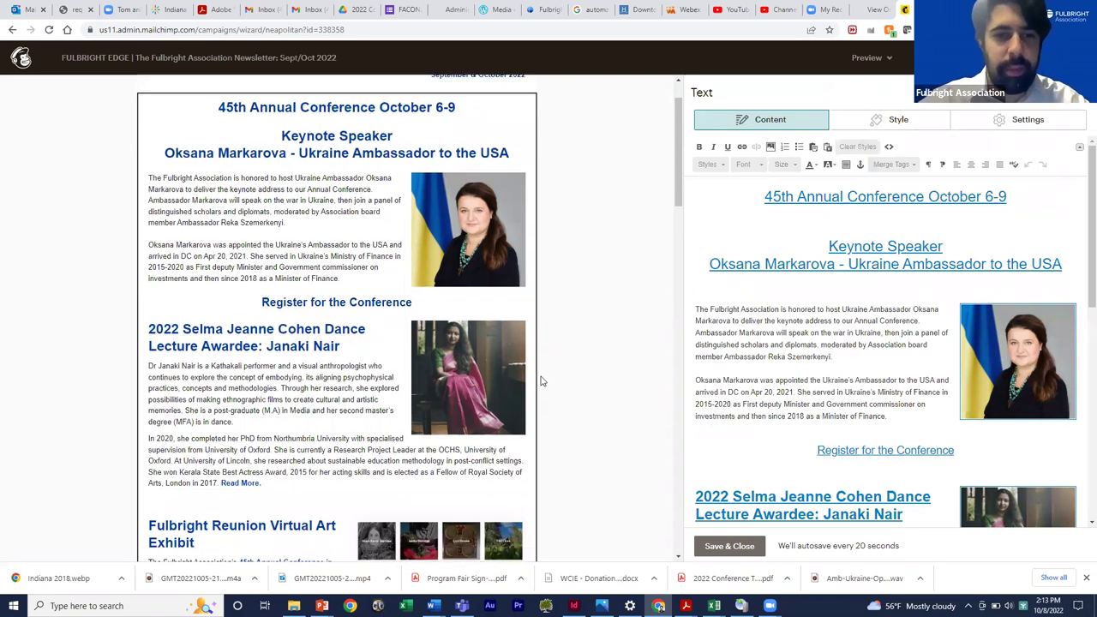
scroll(541, 381, down, 3)
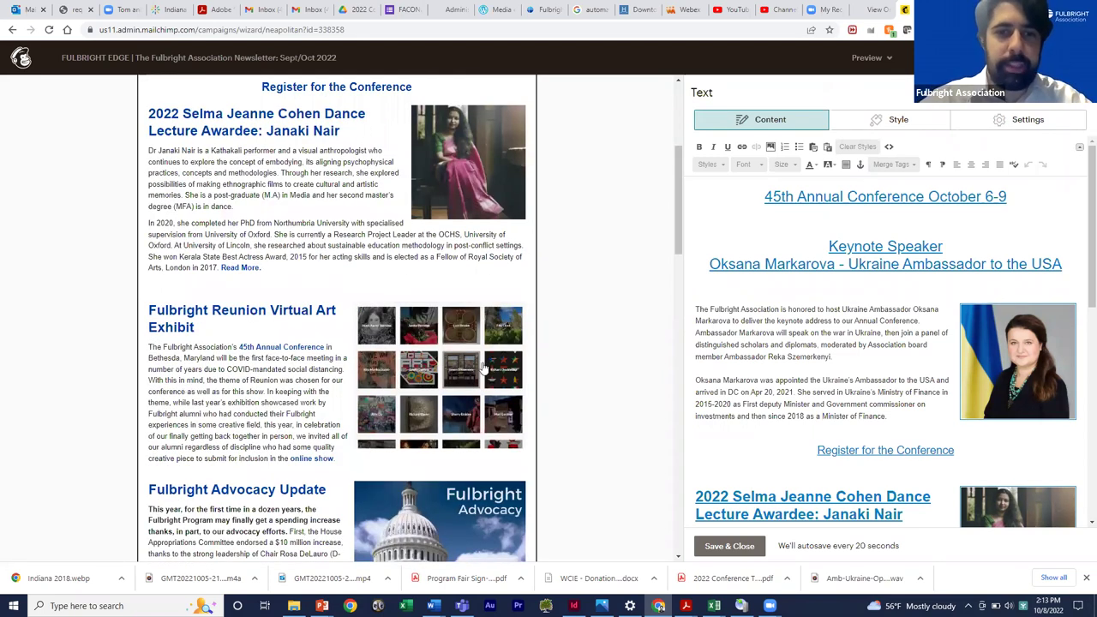
scroll(531, 370, down, 1)
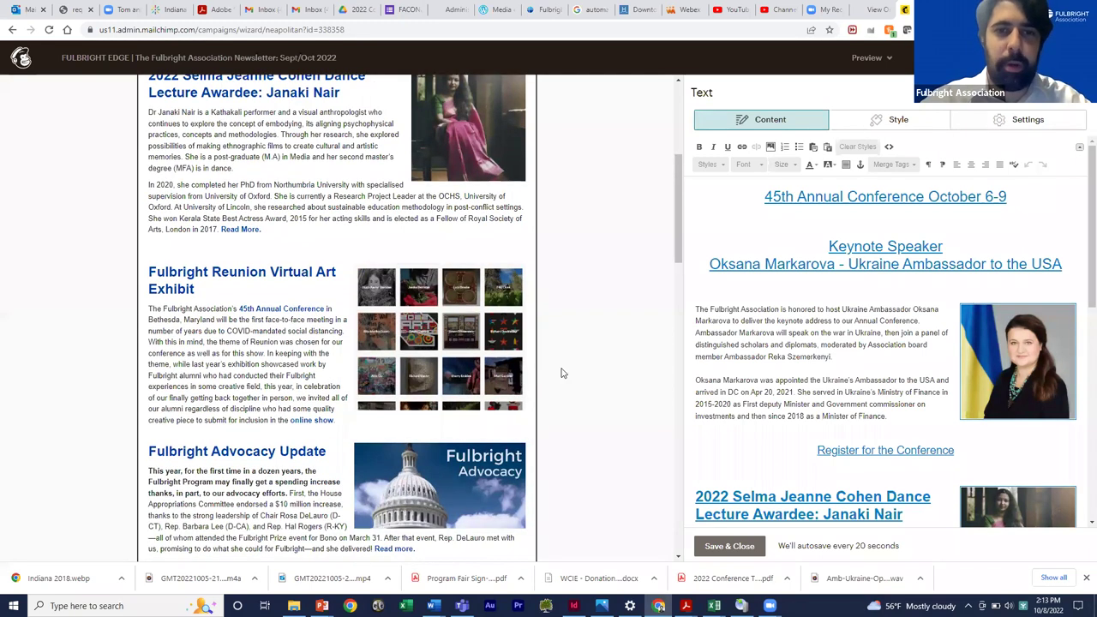
scroll(526, 334, up, 4)
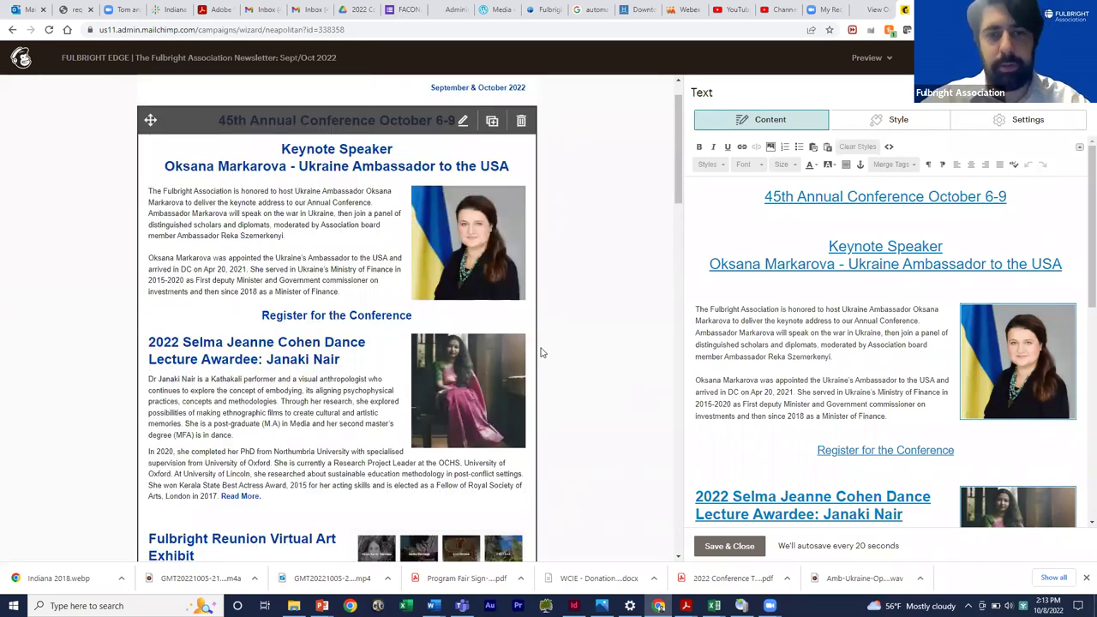
scroll(544, 352, up, 1)
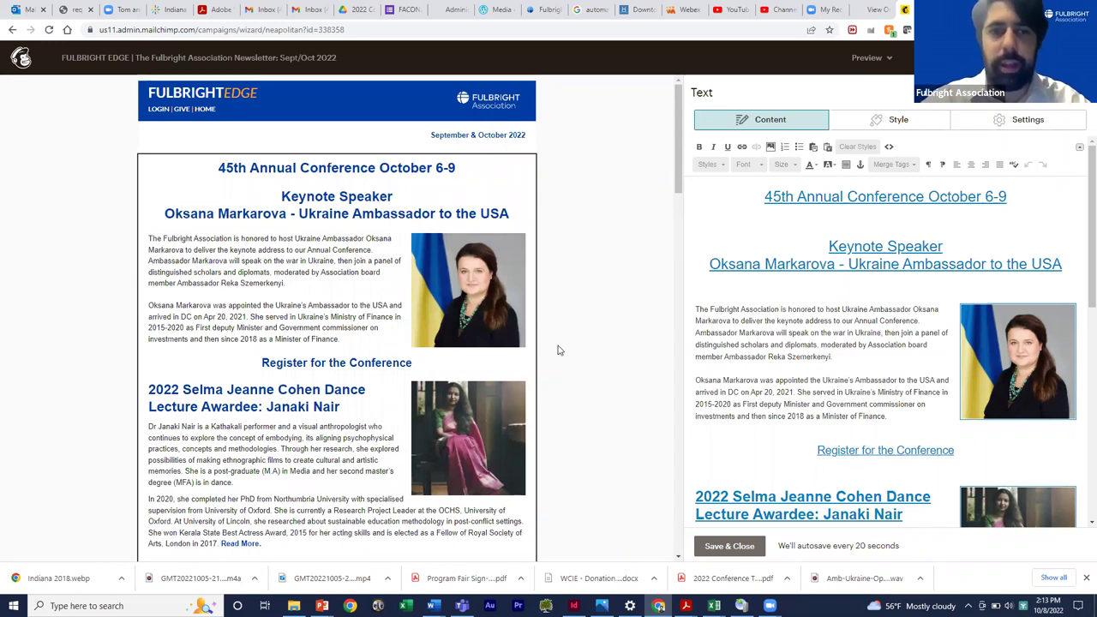
scroll(558, 350, down, 1)
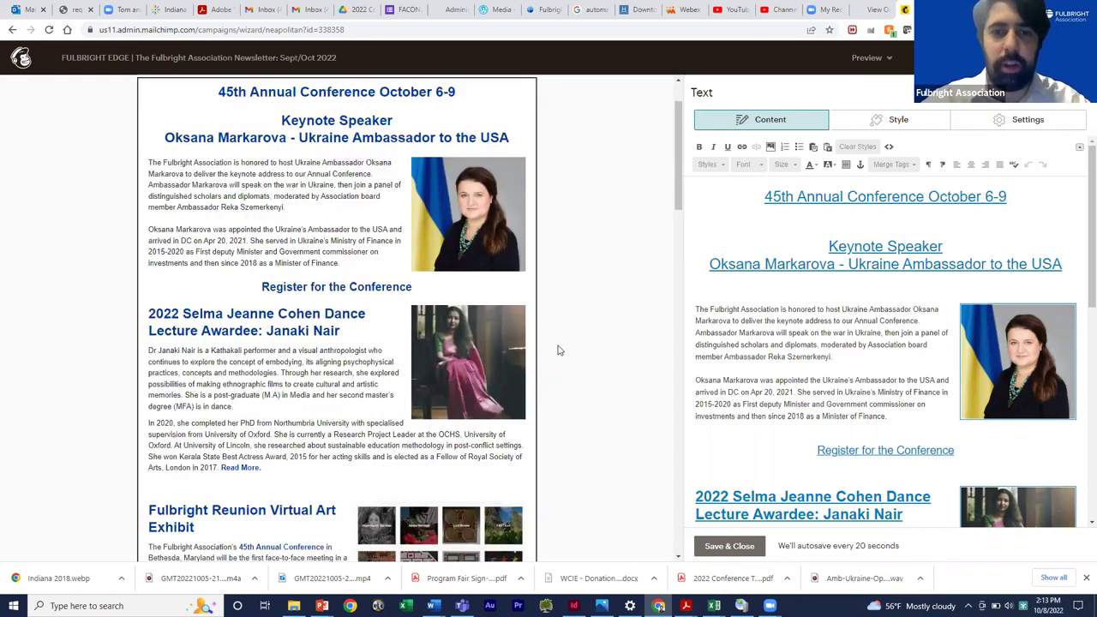
scroll(558, 351, down, 1)
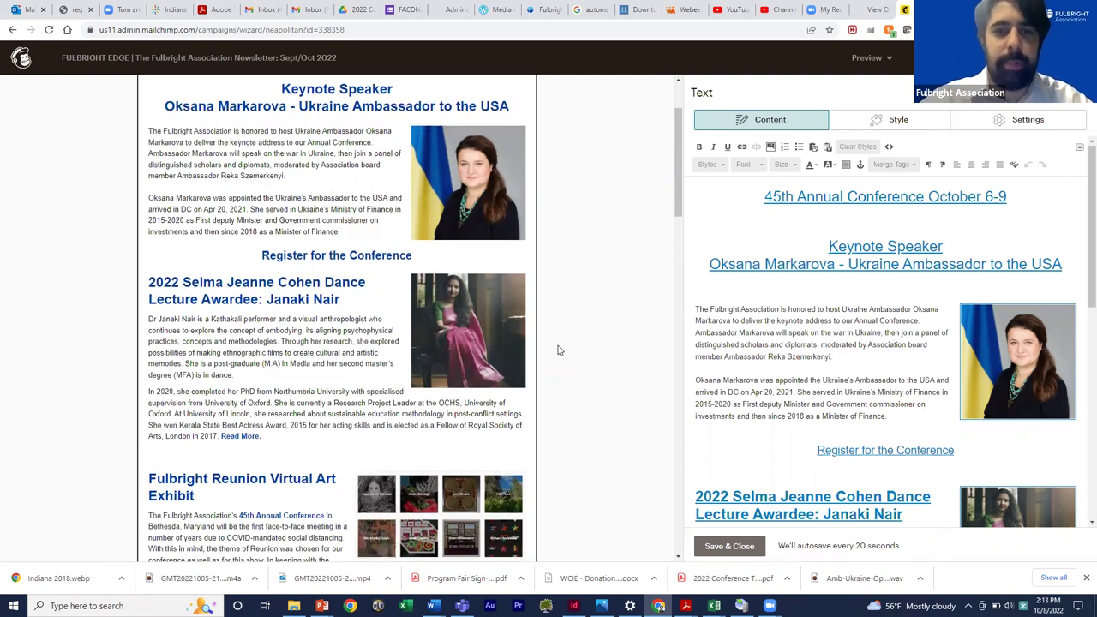
scroll(558, 351, down, 1)
scroll(559, 350, down, 1)
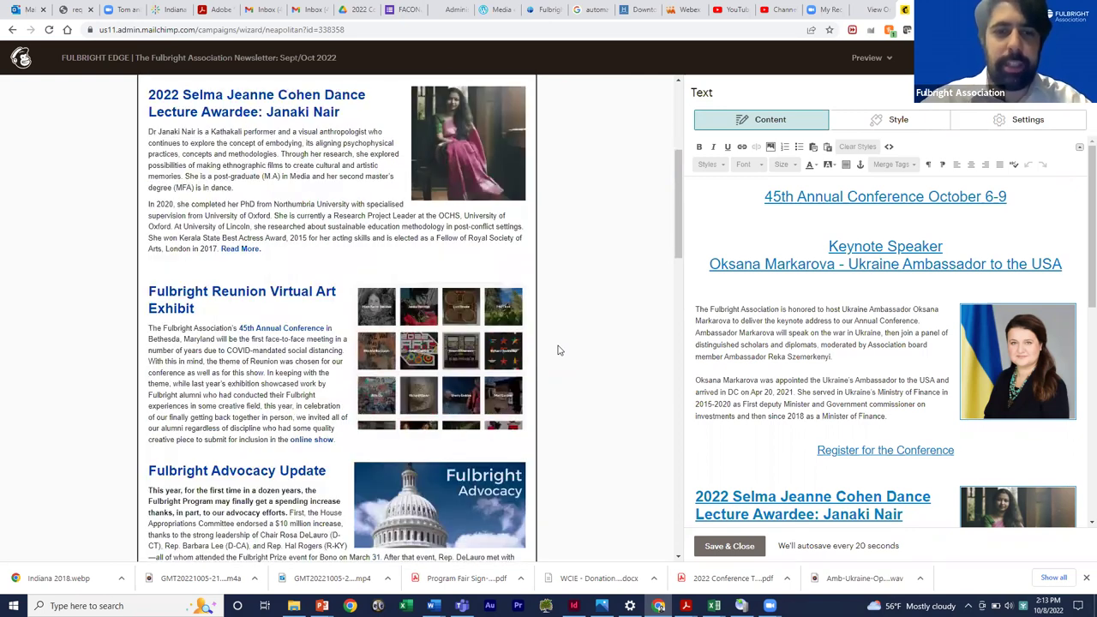
scroll(649, 215, down, 2)
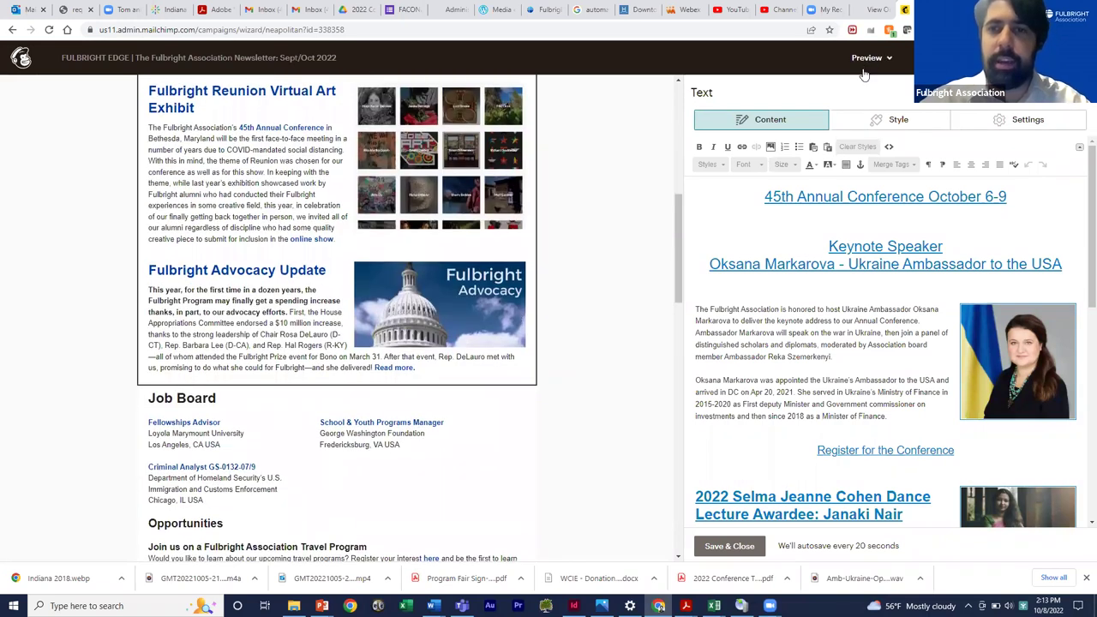
Enter preview mode and check the newsletter in the inbox, mobile and desktop views
click(864, 69)
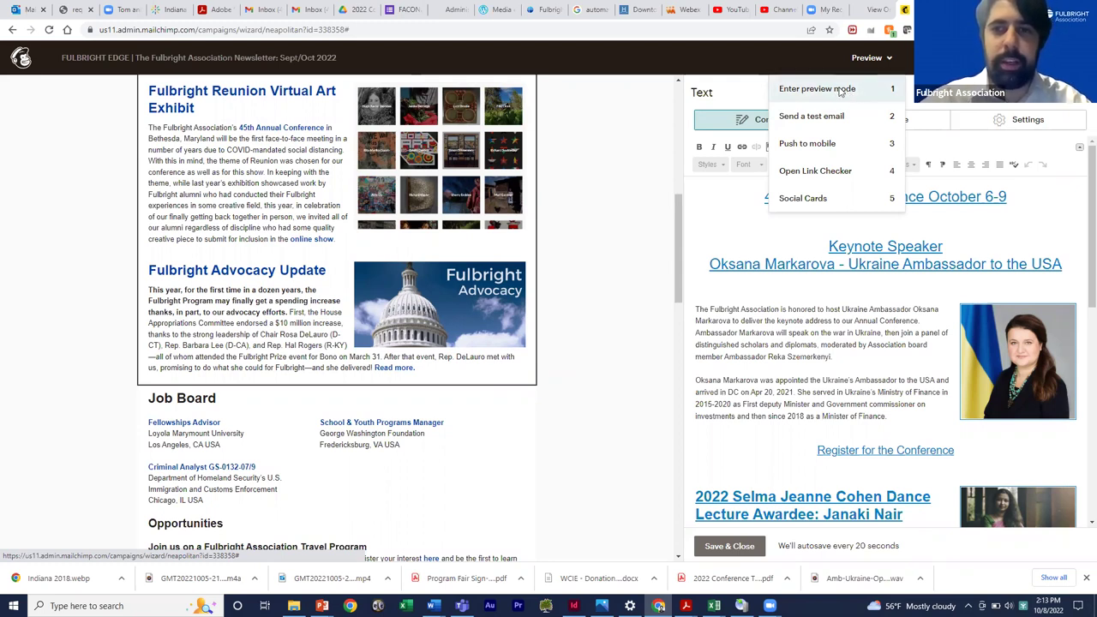
click(841, 92)
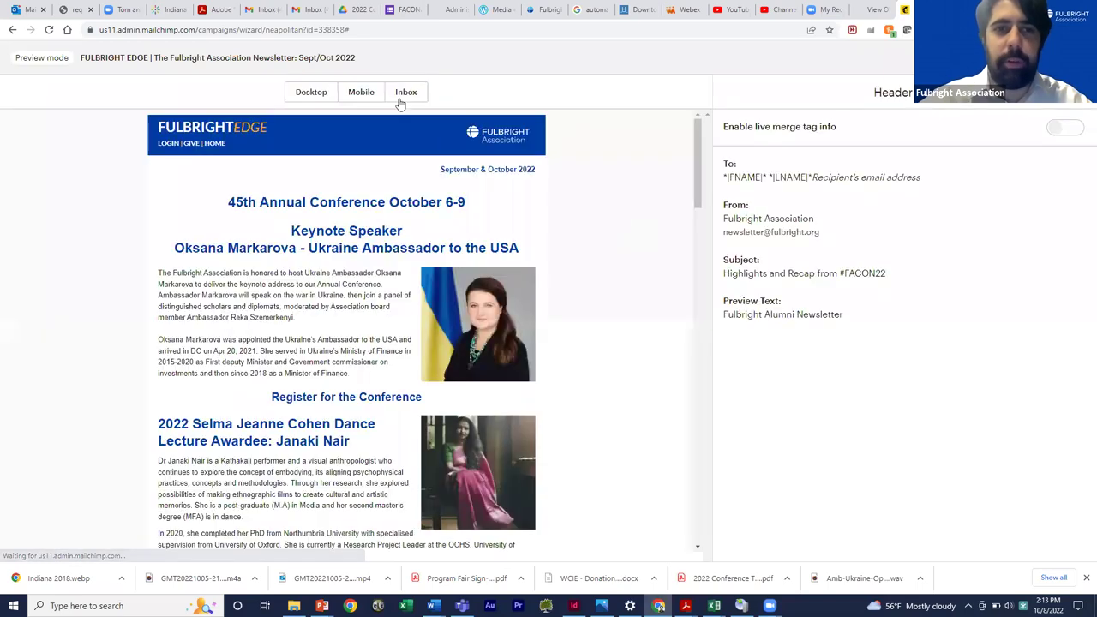
click(406, 93)
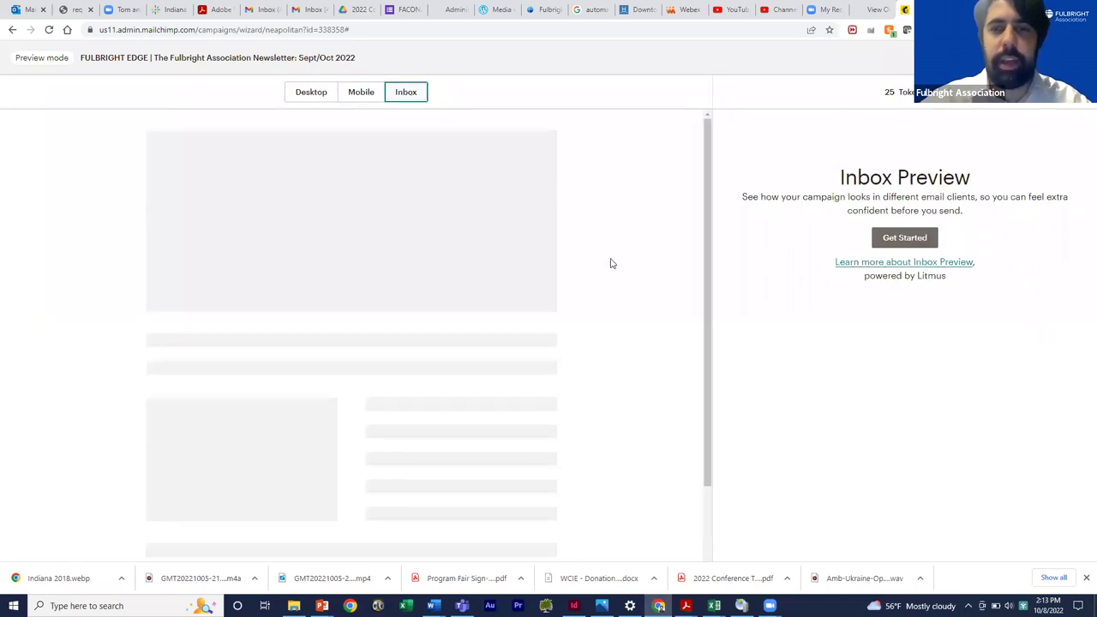
click(358, 93)
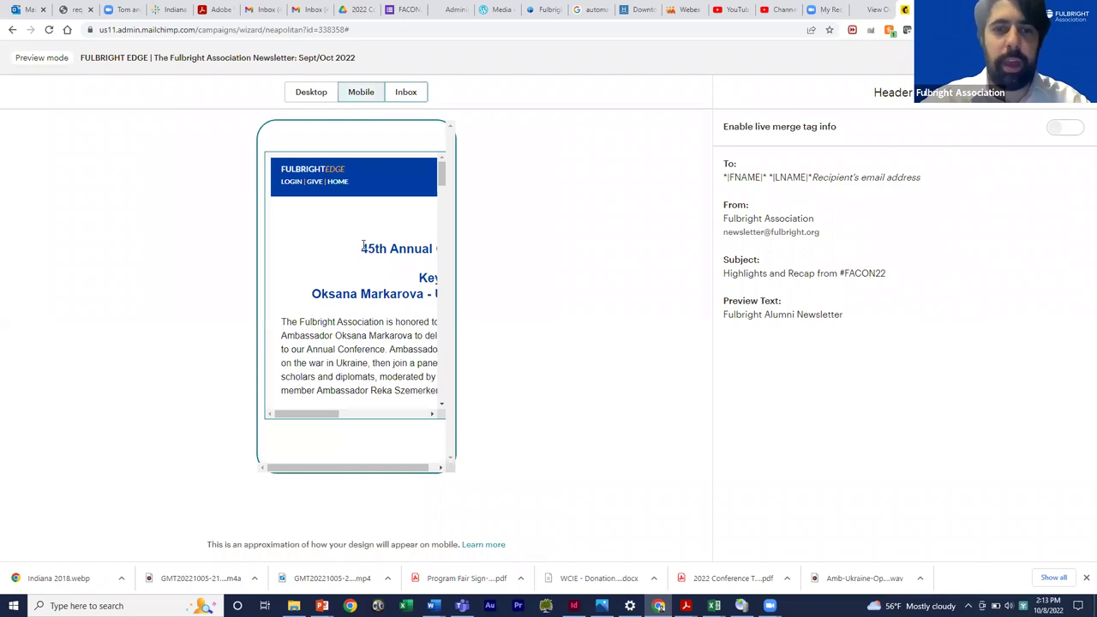
mouse_move(334, 418)
mouse_down()
mouse_move(380, 415)
mouse_move(325, 415)
mouse_up()
click(309, 94)
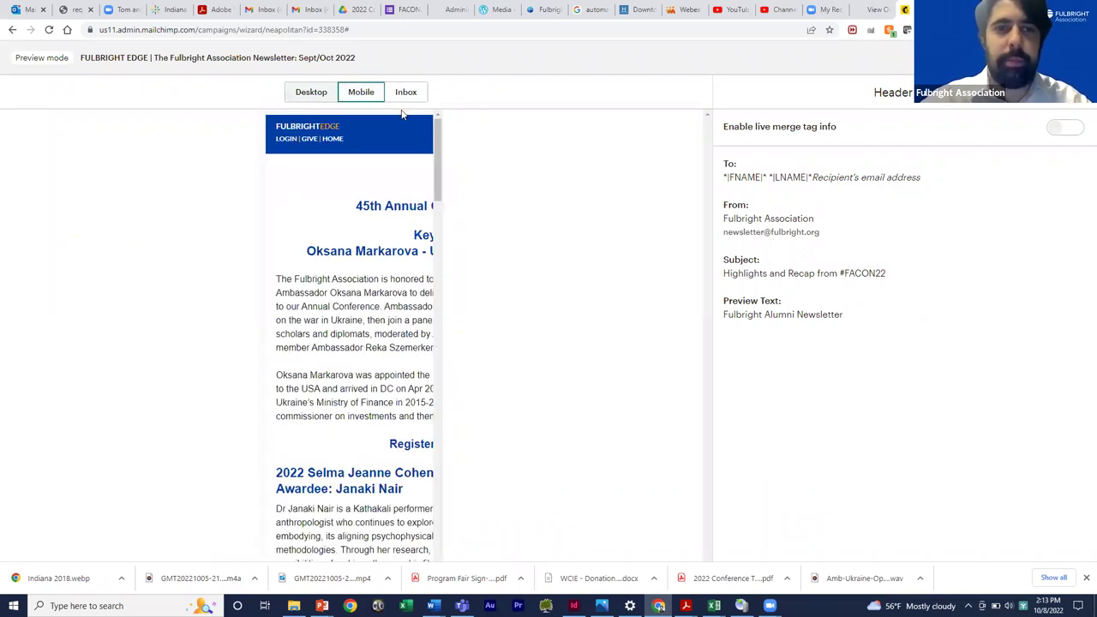
Start an Inbox Preview and deselect all preselected desktop, mobile and web-based email clients
click(424, 94)
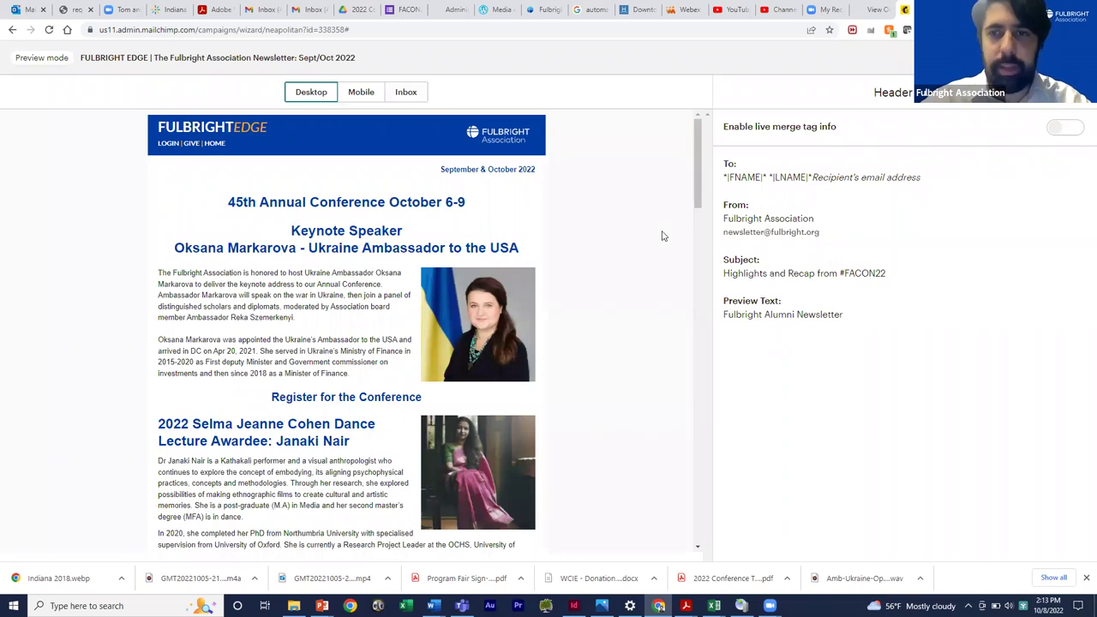
click(910, 241)
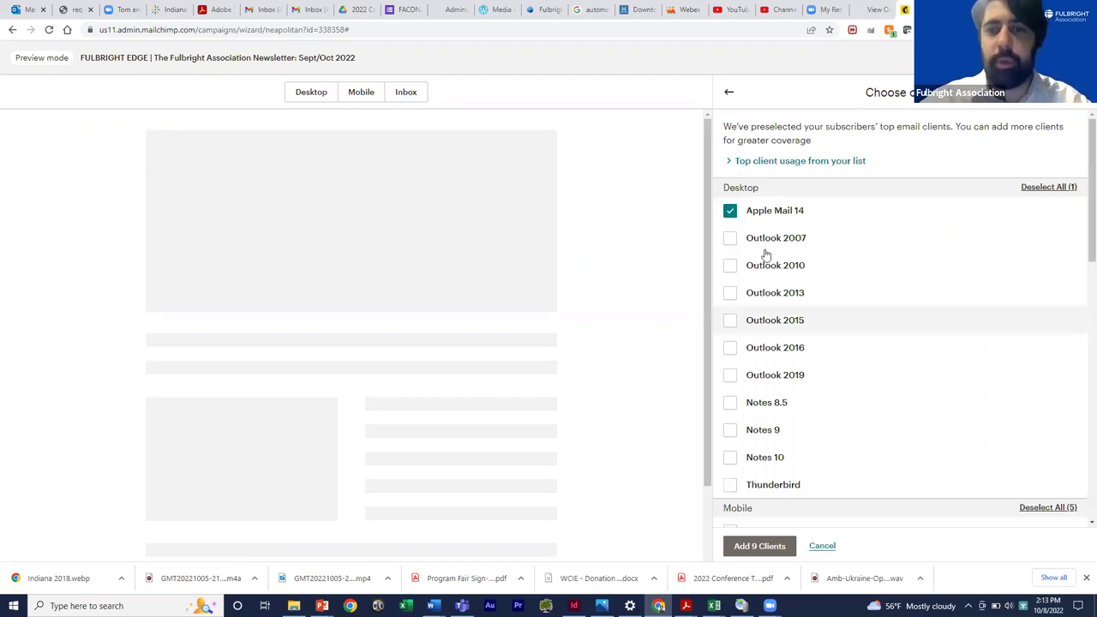
scroll(764, 249, down, 3)
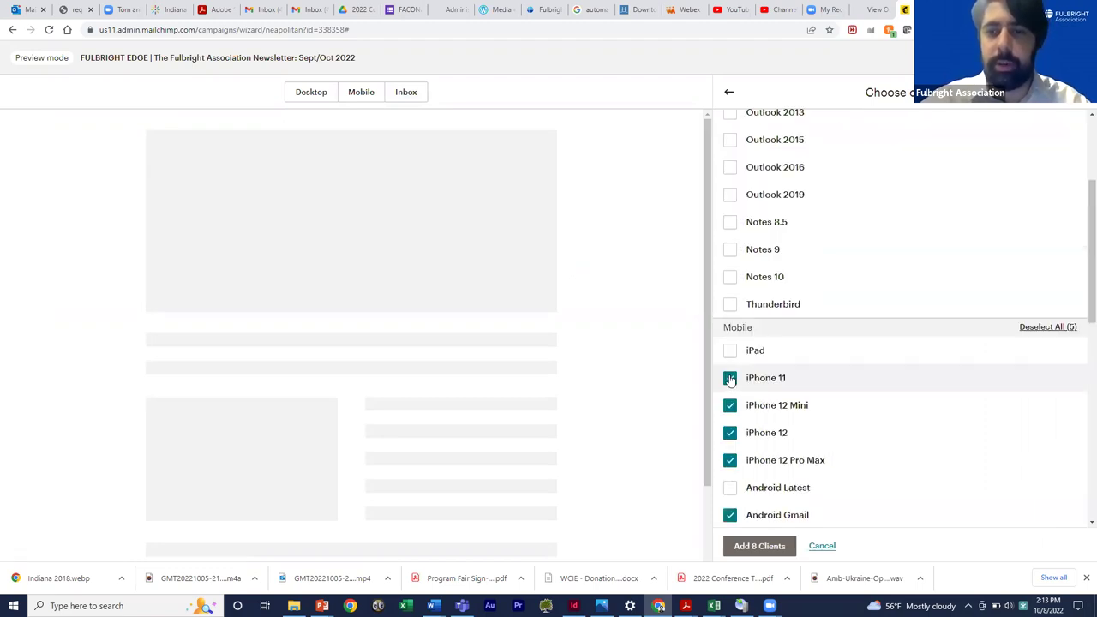
click(1025, 331)
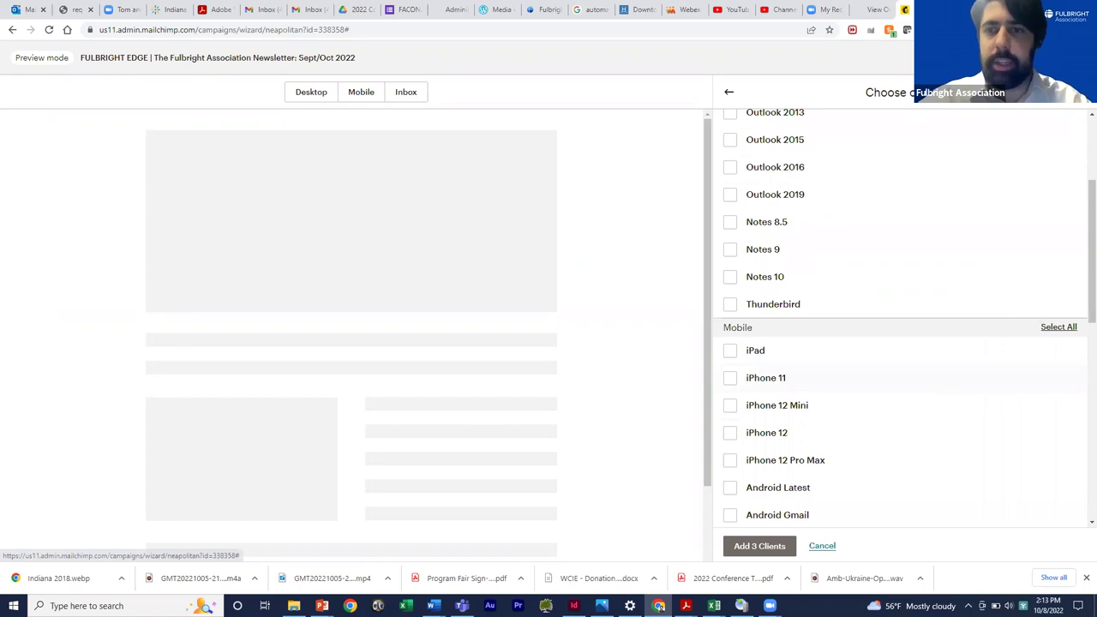
scroll(963, 283, up, 3)
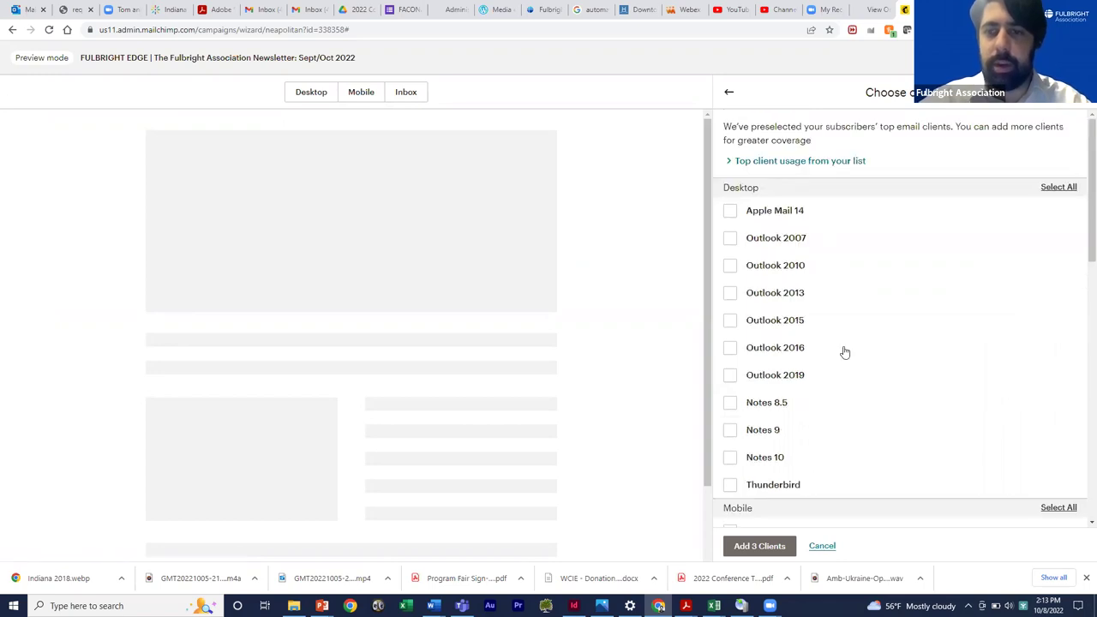
scroll(1044, 382, down, 4)
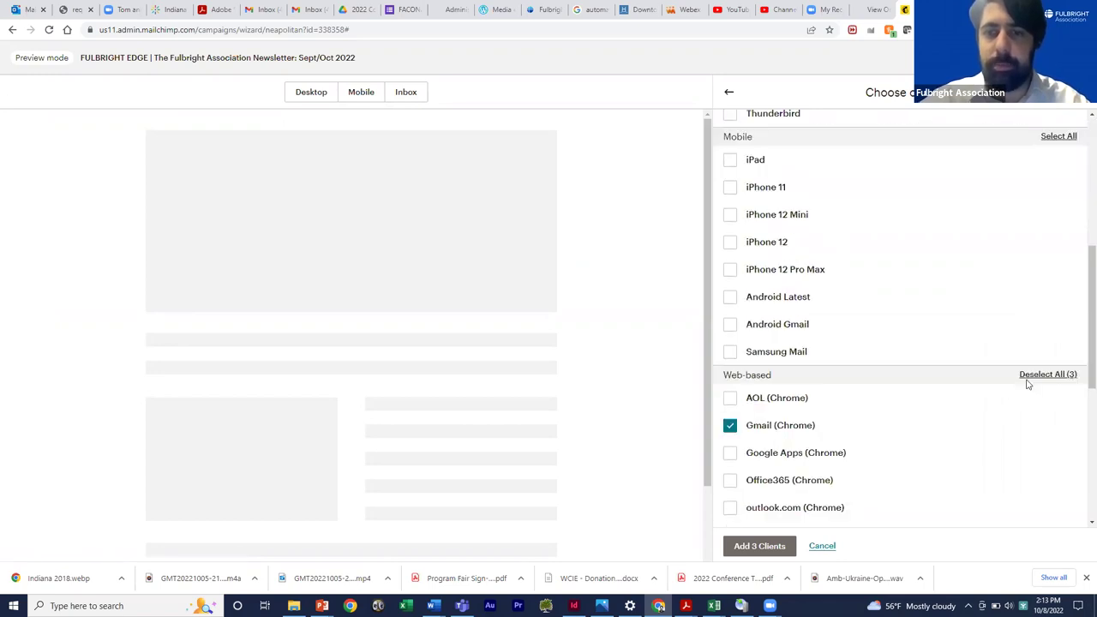
click(1029, 378)
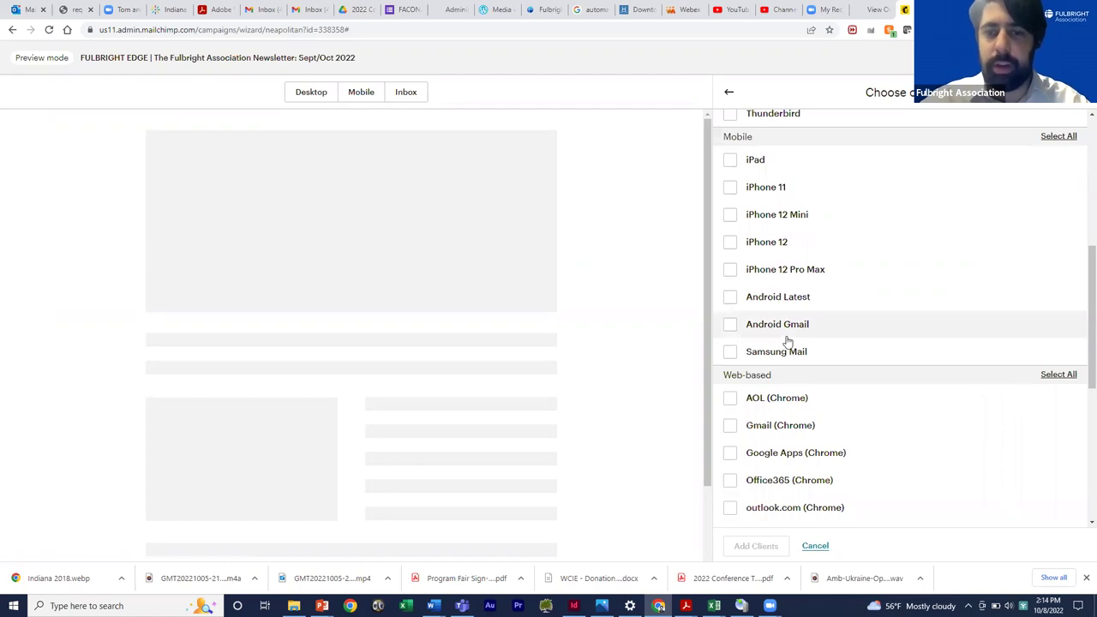
Add Android Gmail as the only email client for the inbox preview
click(787, 334)
scroll(787, 341, down, 5)
click(755, 546)
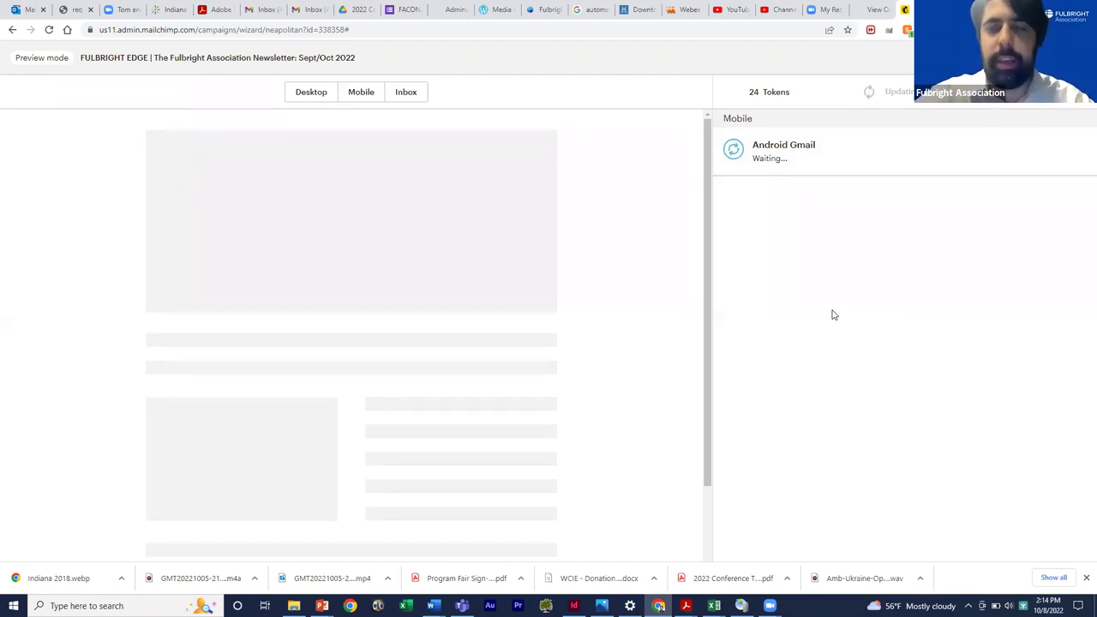
Open the Android Gmail preview and examine how the newsletter's text and images are laid out
click(823, 158)
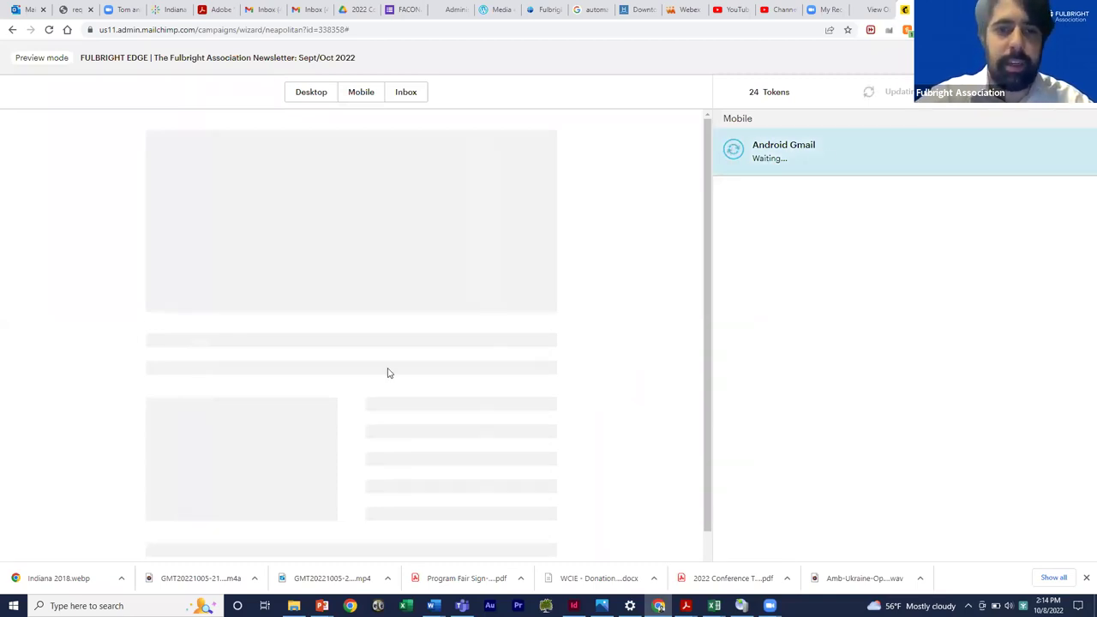
scroll(347, 374, down, 2)
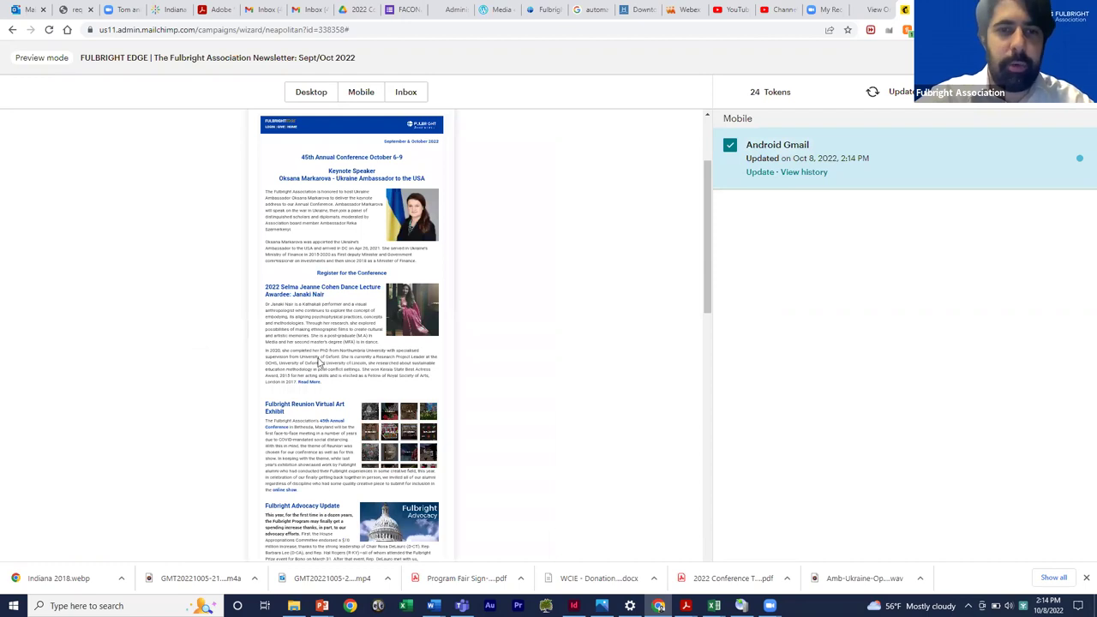
scroll(321, 362, down, 3)
scroll(321, 362, up, 2)
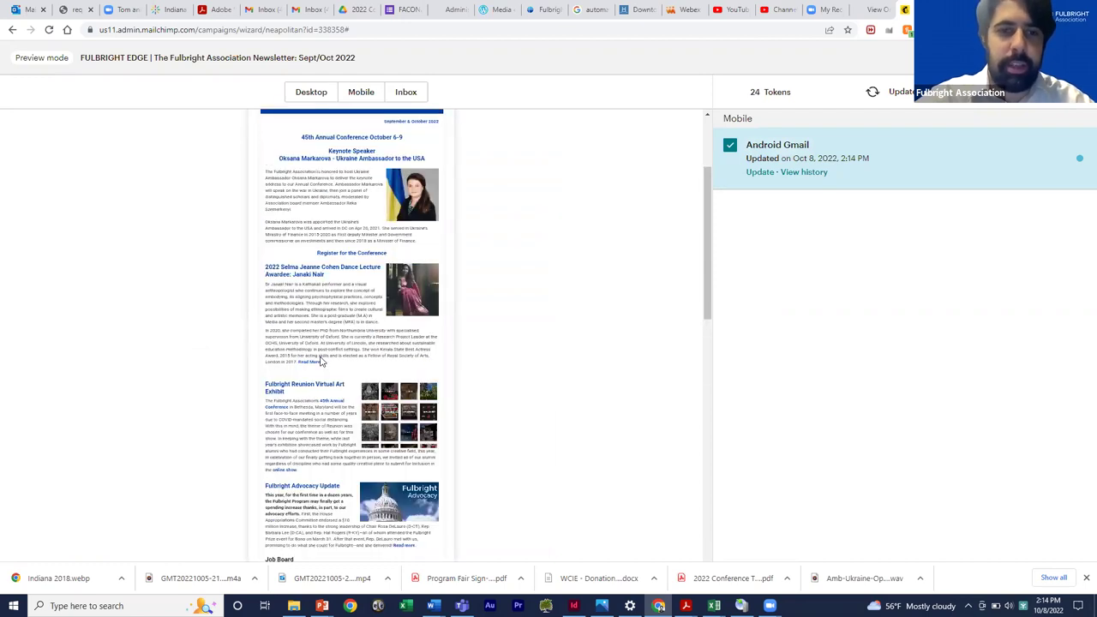
Check the complete Android Gmail rendering of the newsletter, from the header through the Job Board to the institutional members and footer
scroll(321, 363, down, 8)
scroll(319, 378, down, 3)
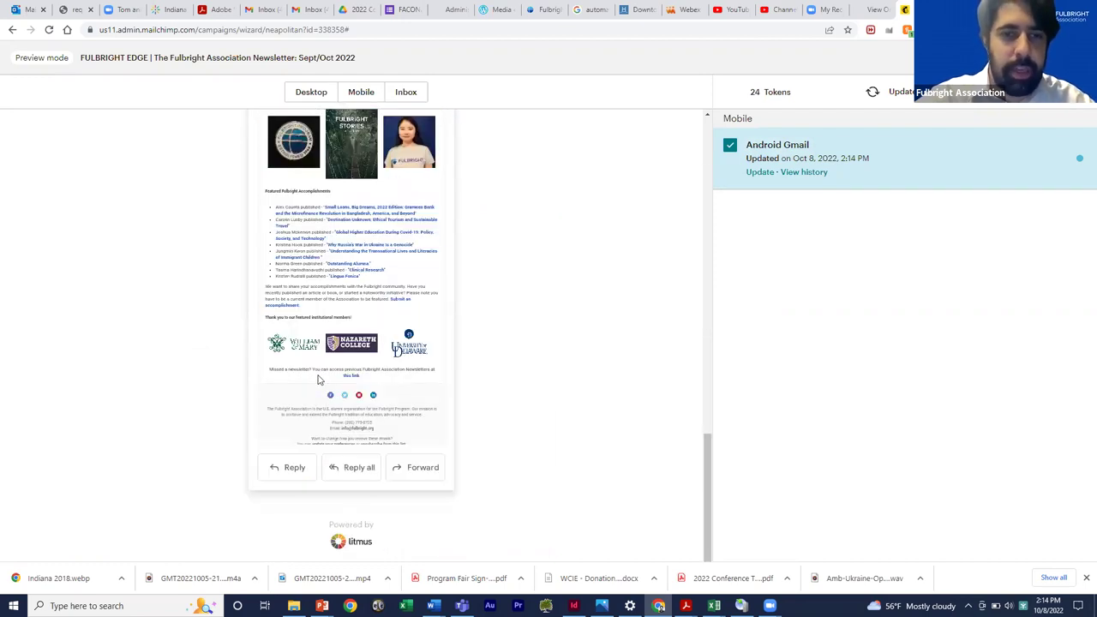
scroll(319, 379, up, 5)
scroll(364, 352, up, 10)
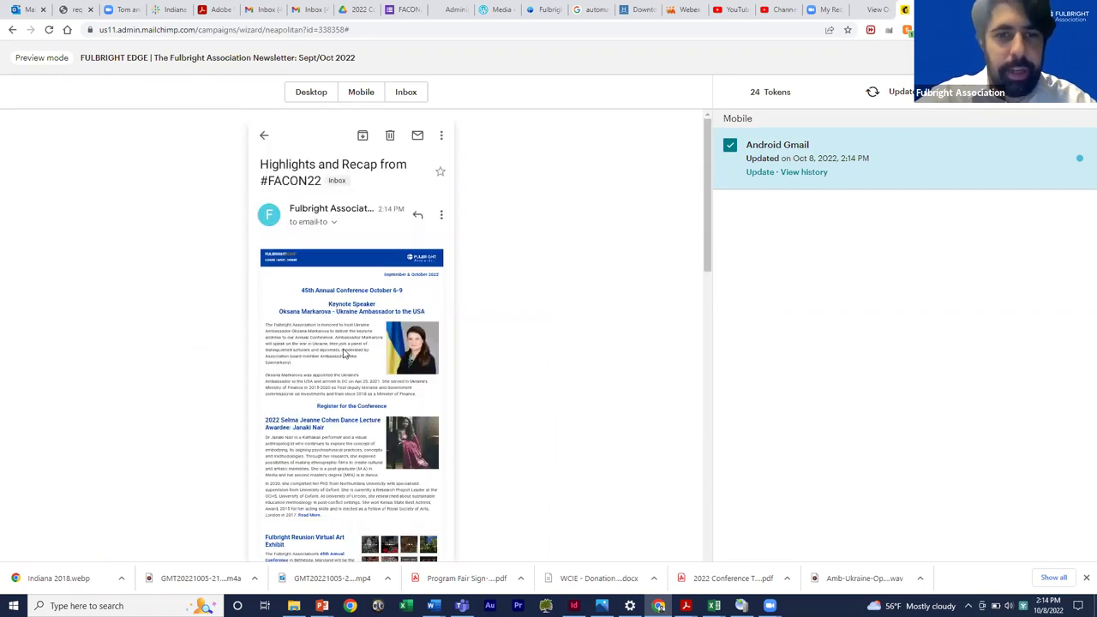
scroll(343, 353, down, 1)
scroll(364, 381, down, 2)
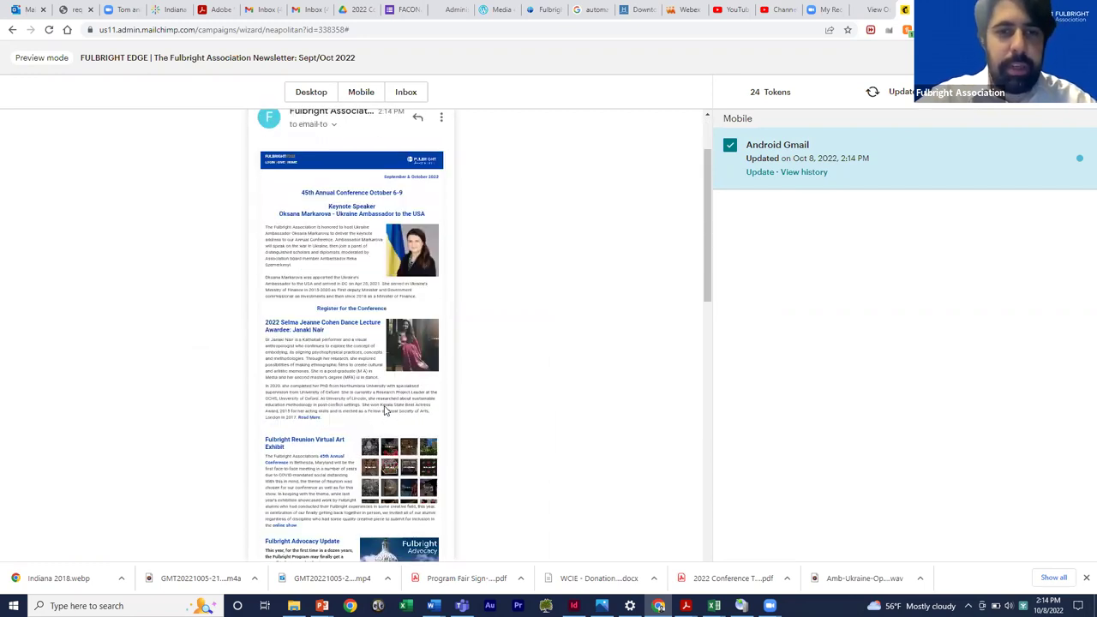
scroll(382, 388, down, 3)
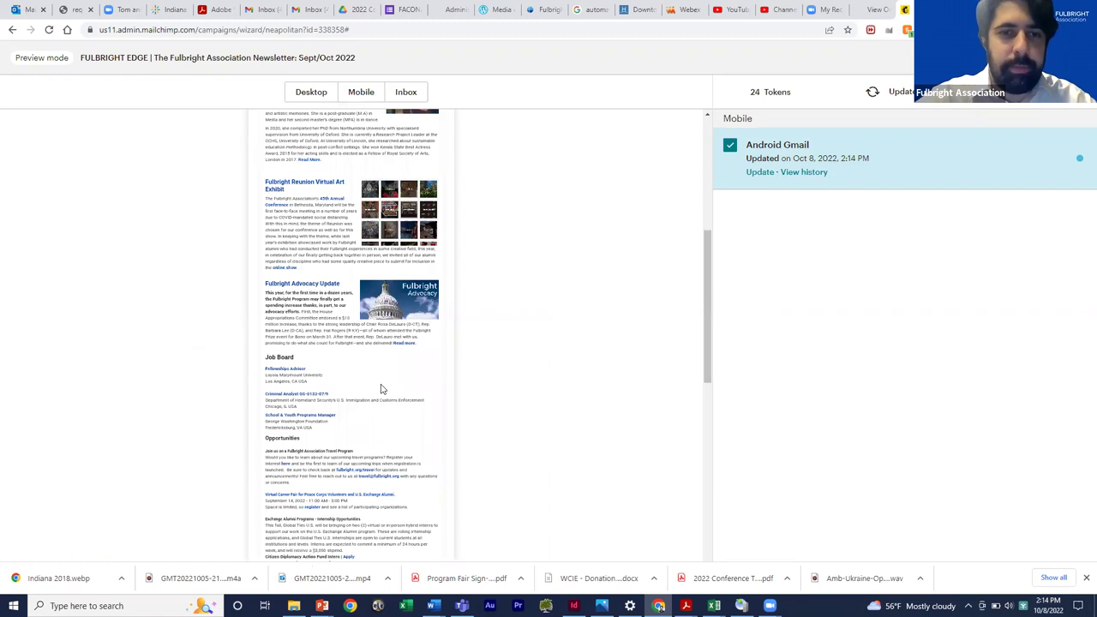
scroll(381, 389, down, 2)
scroll(385, 235, up, 6)
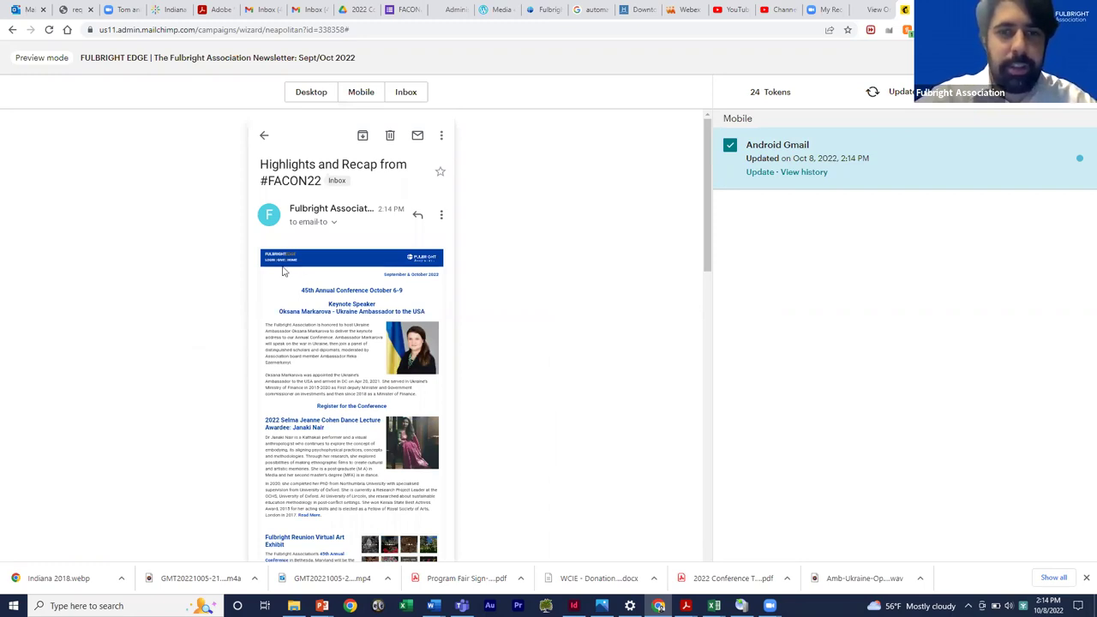
Exit the inbox preview and open the Job Board heading's text block for editing in the newsletter design
key(Escape)
scroll(285, 271, up, 10)
scroll(287, 258, up, 3)
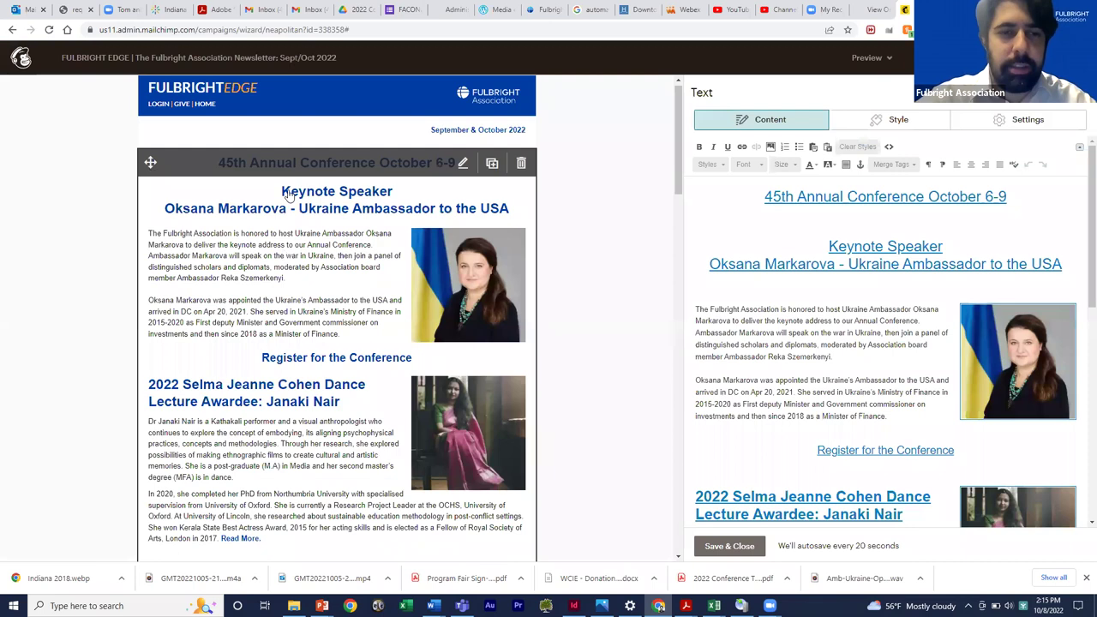
scroll(242, 354, down, 10)
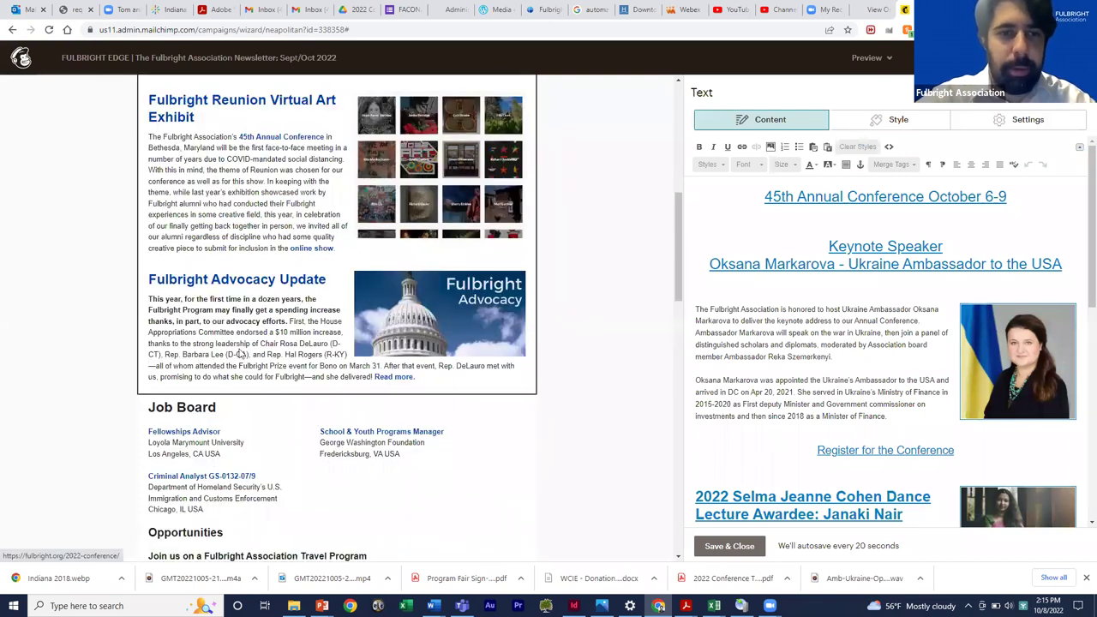
scroll(240, 347, down, 2)
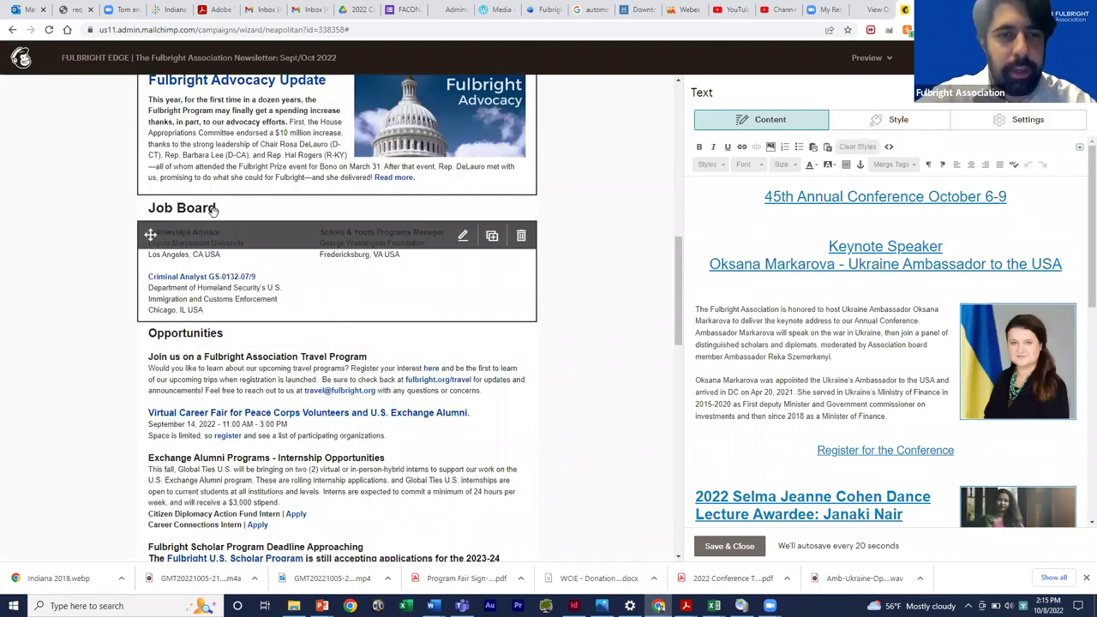
click(463, 217)
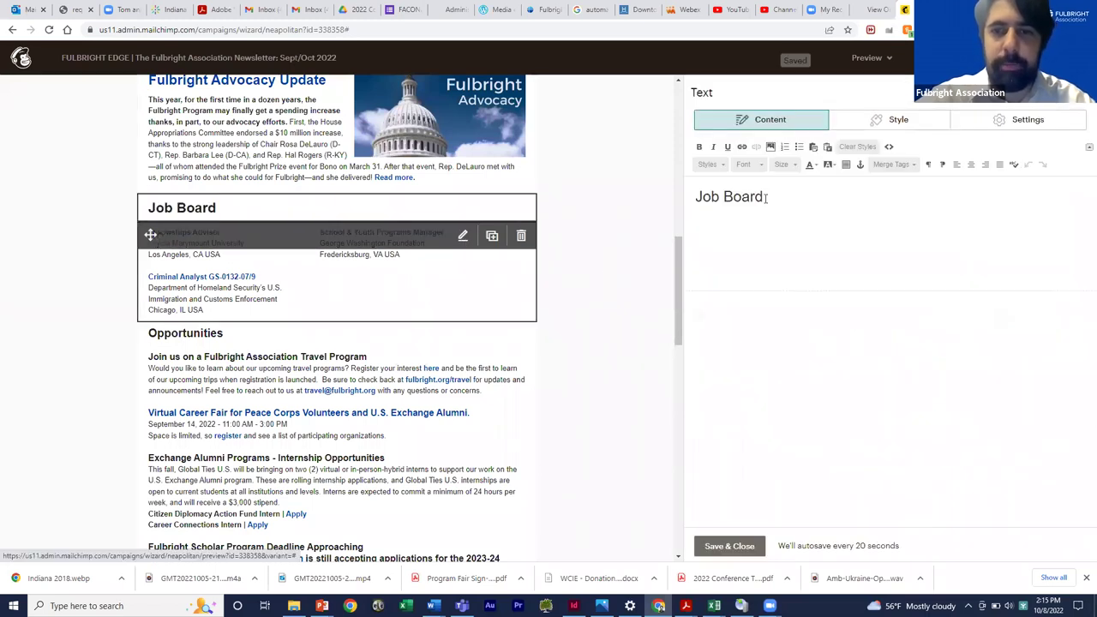
triple_click(725, 196)
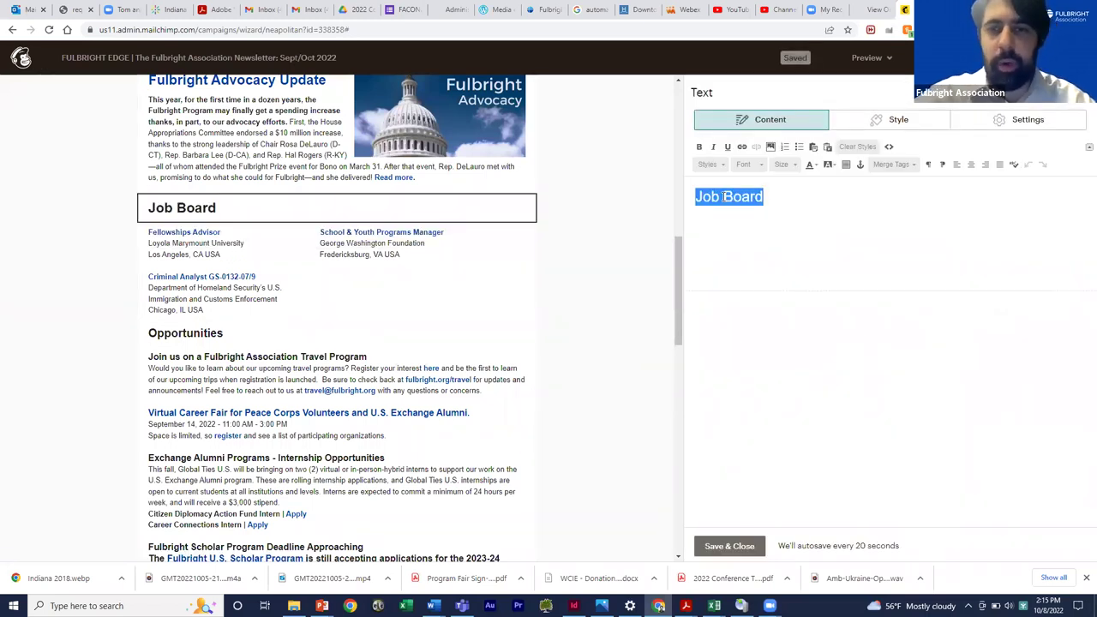
click(553, 248)
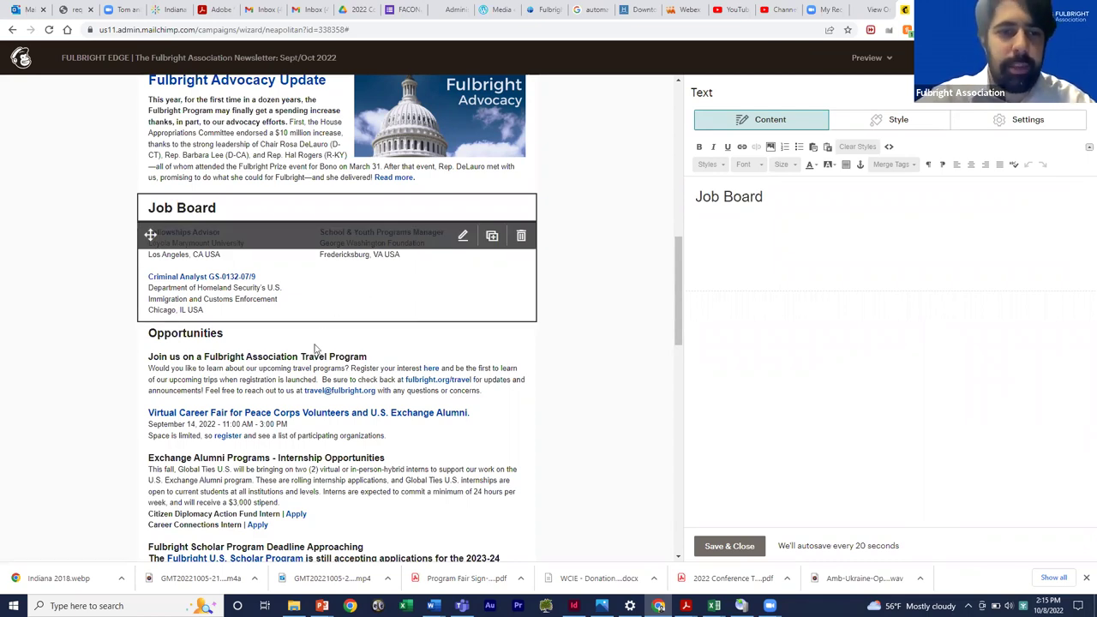
Open the two-column job listings block beneath the Job Board heading for editing
scroll(314, 344, down, 10)
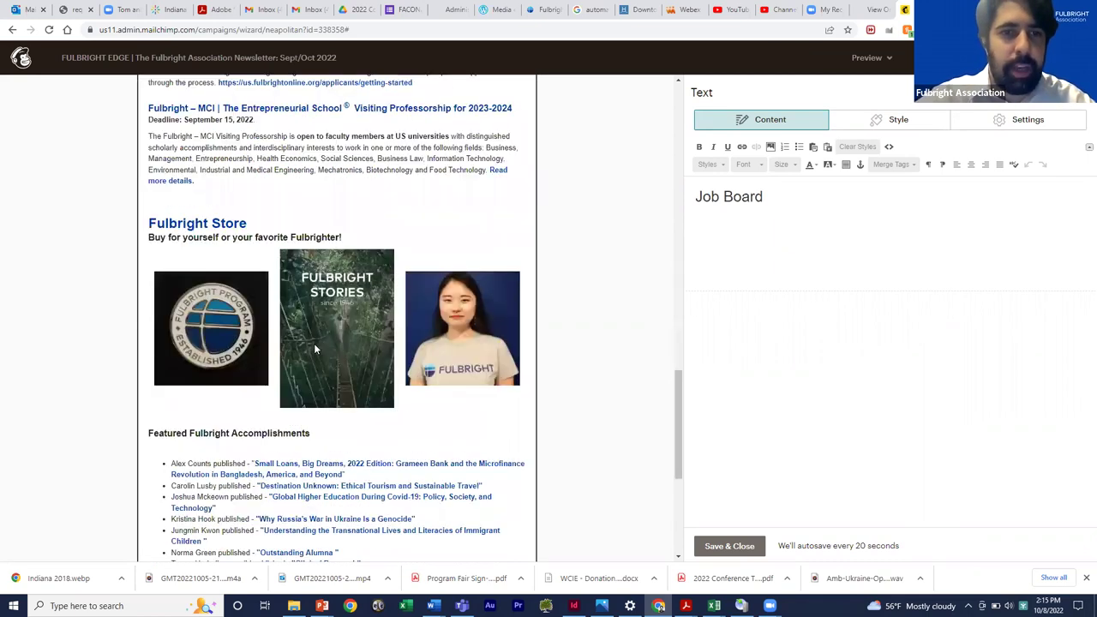
scroll(322, 313, up, 10)
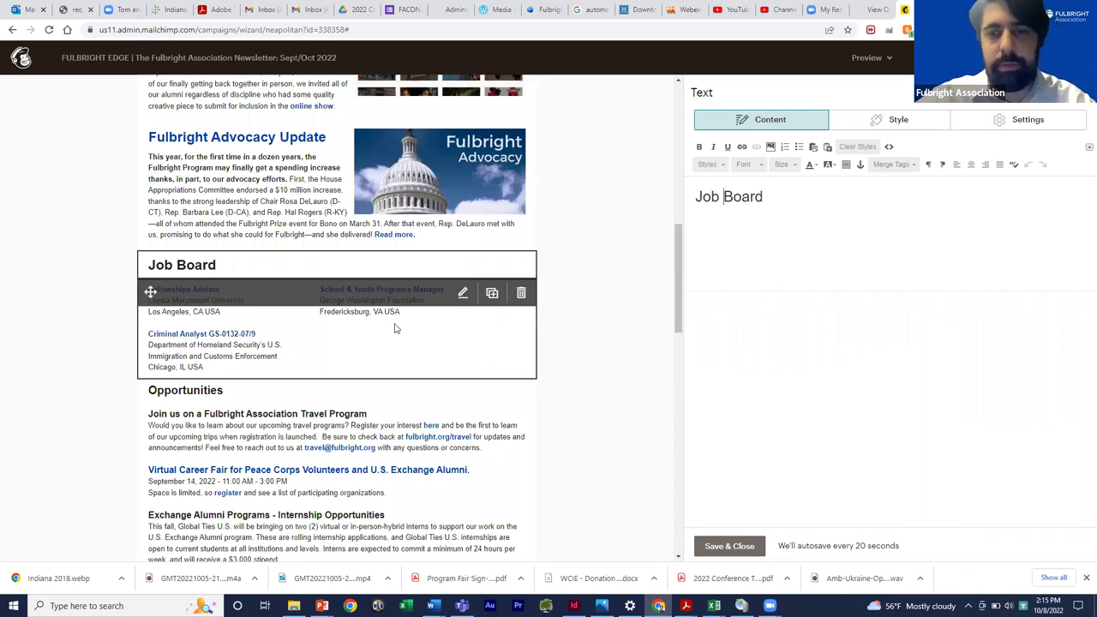
click(486, 312)
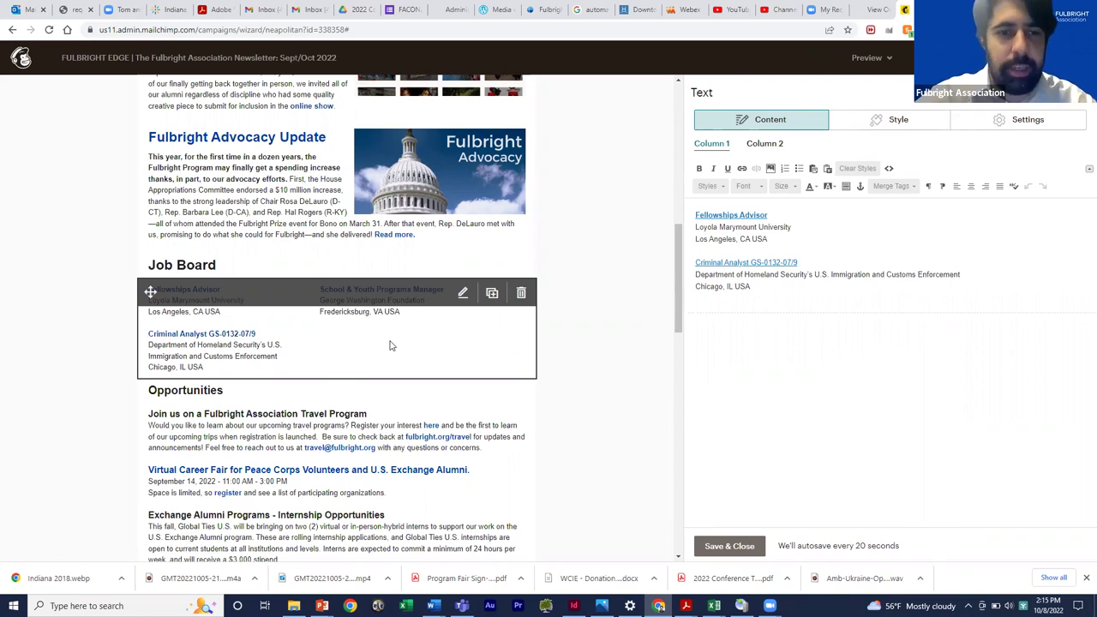
Examine the newsletter's Fulbright Store, Featured Fulbright Accomplishments, institutional members and footer sections in the design
scroll(390, 345, down, 8)
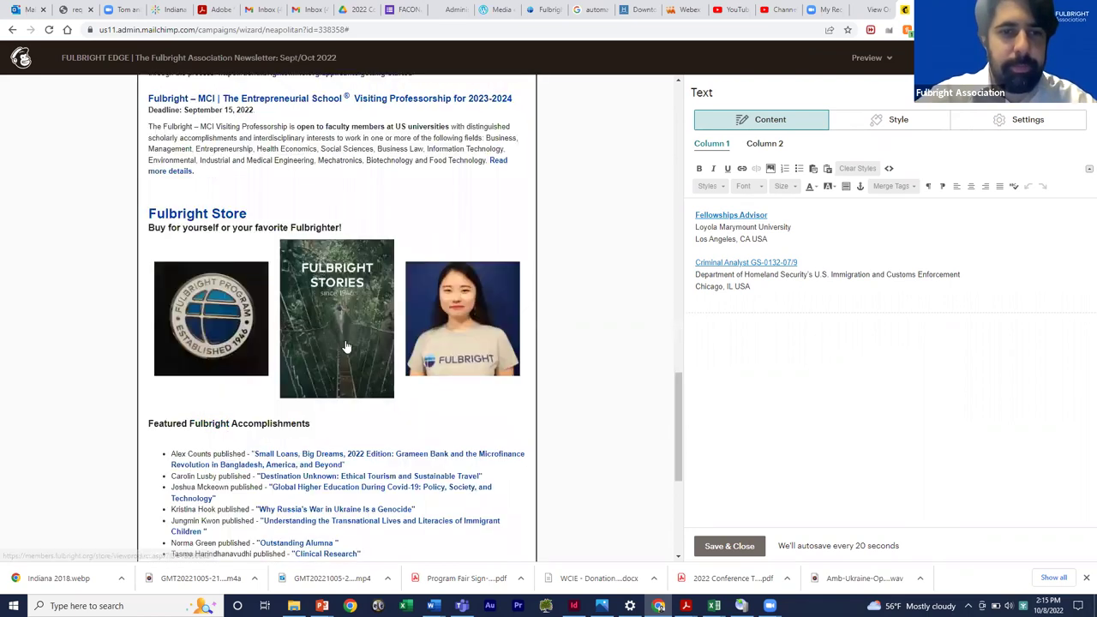
scroll(346, 346, down, 3)
scroll(249, 166, down, 1)
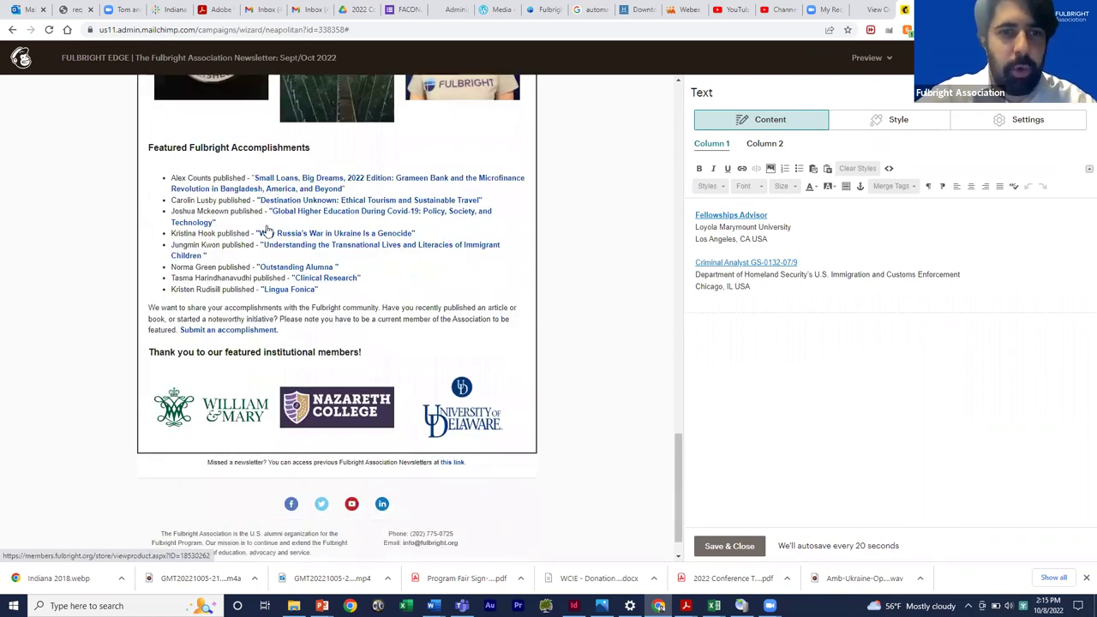
scroll(266, 232, up, 2)
scroll(308, 342, down, 3)
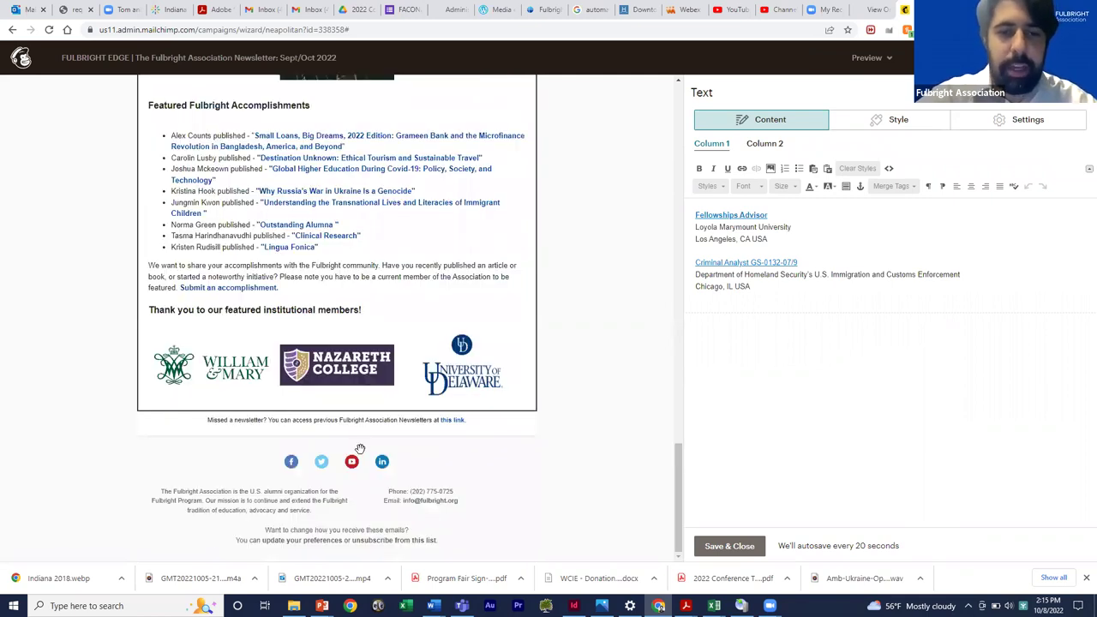
scroll(360, 449, up, 1)
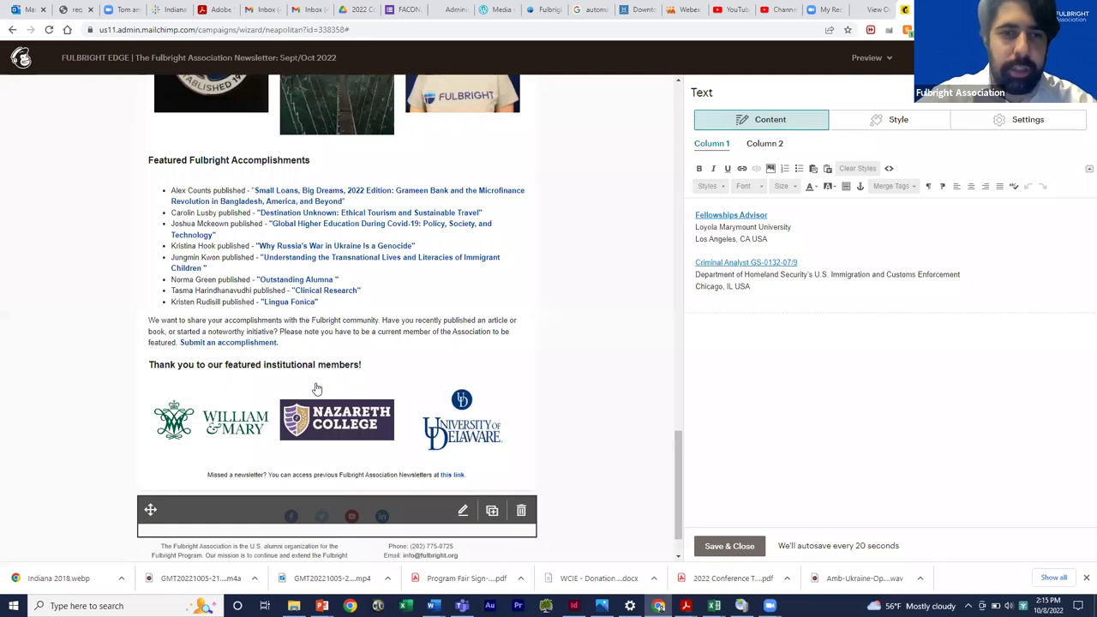
scroll(317, 389, down, 1)
scroll(316, 389, up, 8)
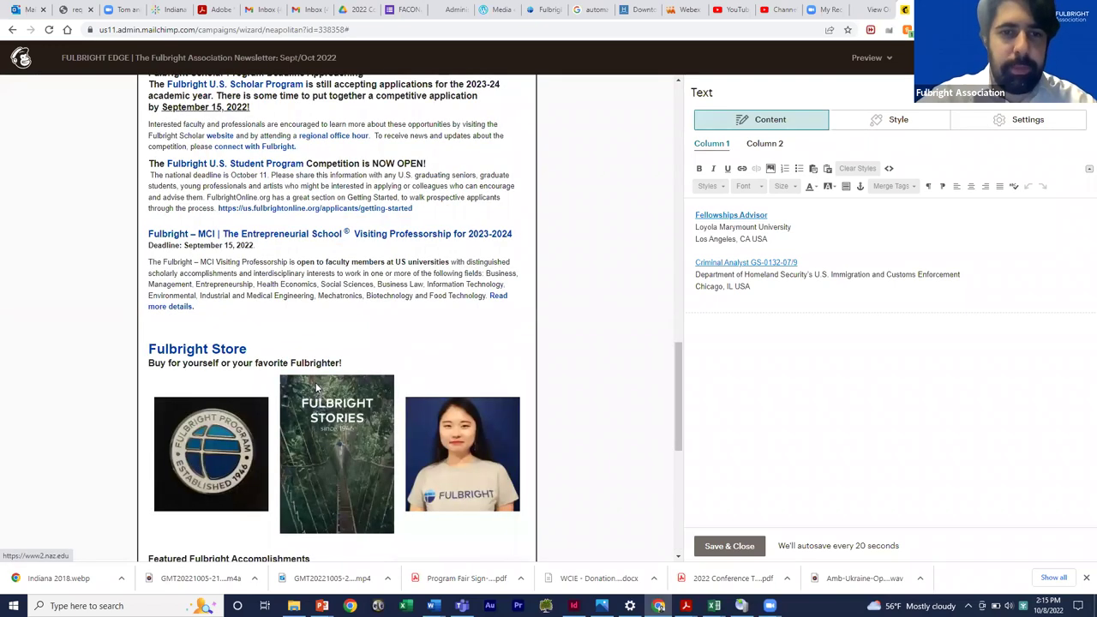
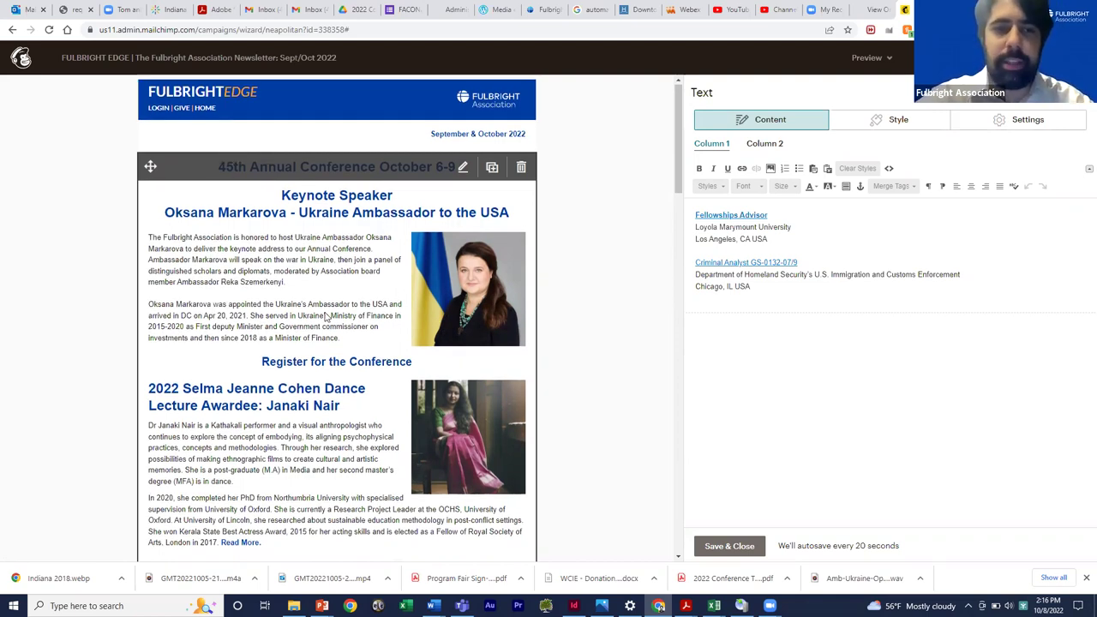
Review the newsletter's content order from the conference announcement to the institutional members, and save and close the job listings block
scroll(249, 268, down, 1)
scroll(258, 330, down, 2)
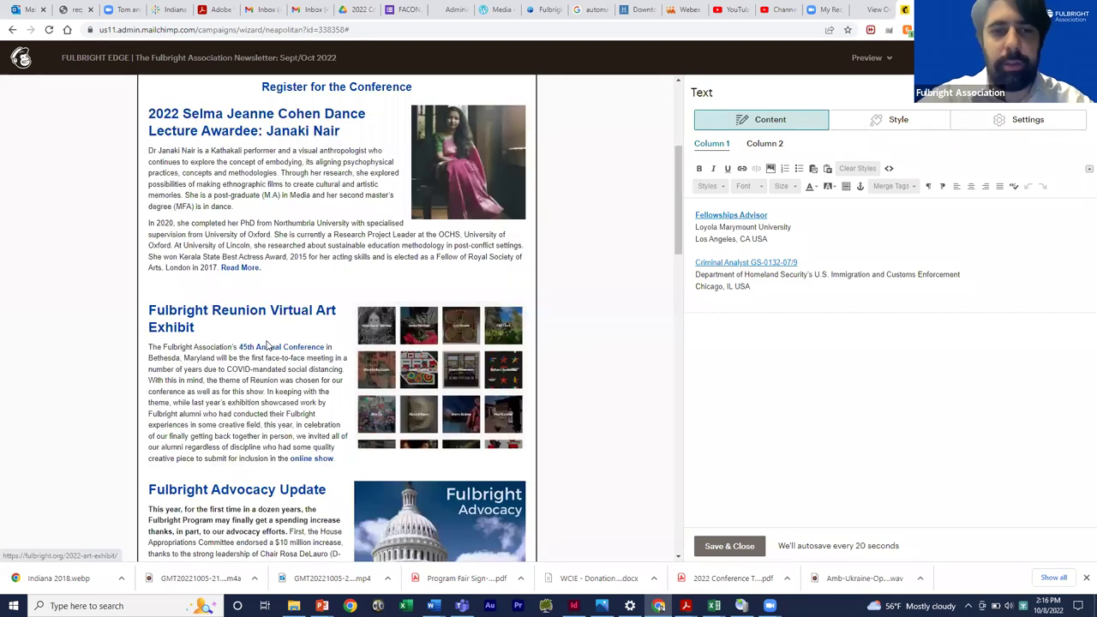
scroll(296, 284, down, 3)
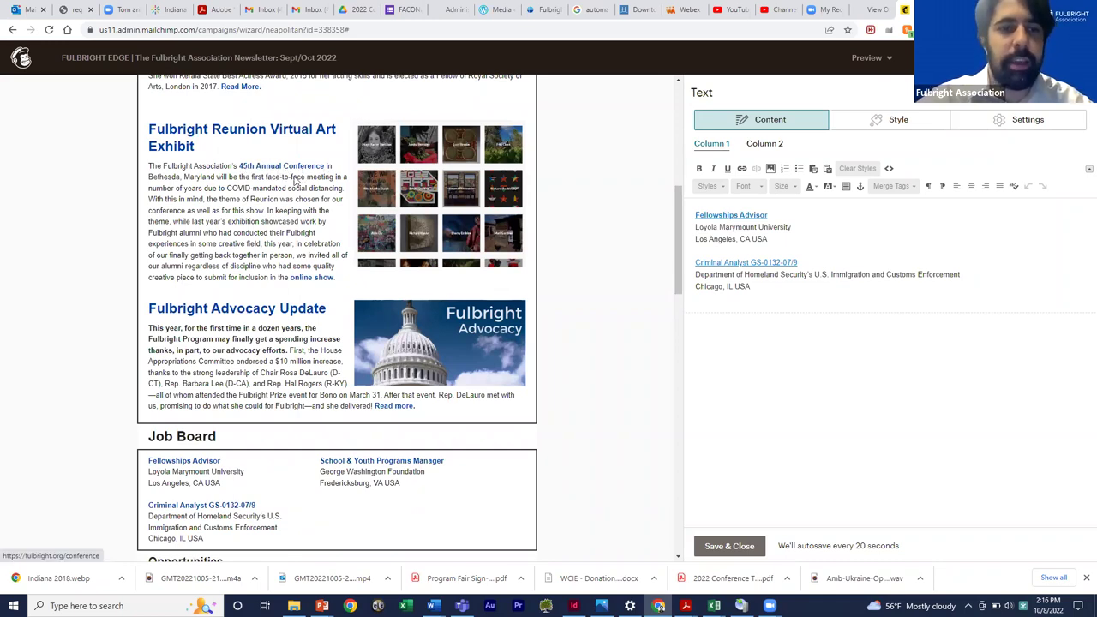
scroll(234, 234, down, 3)
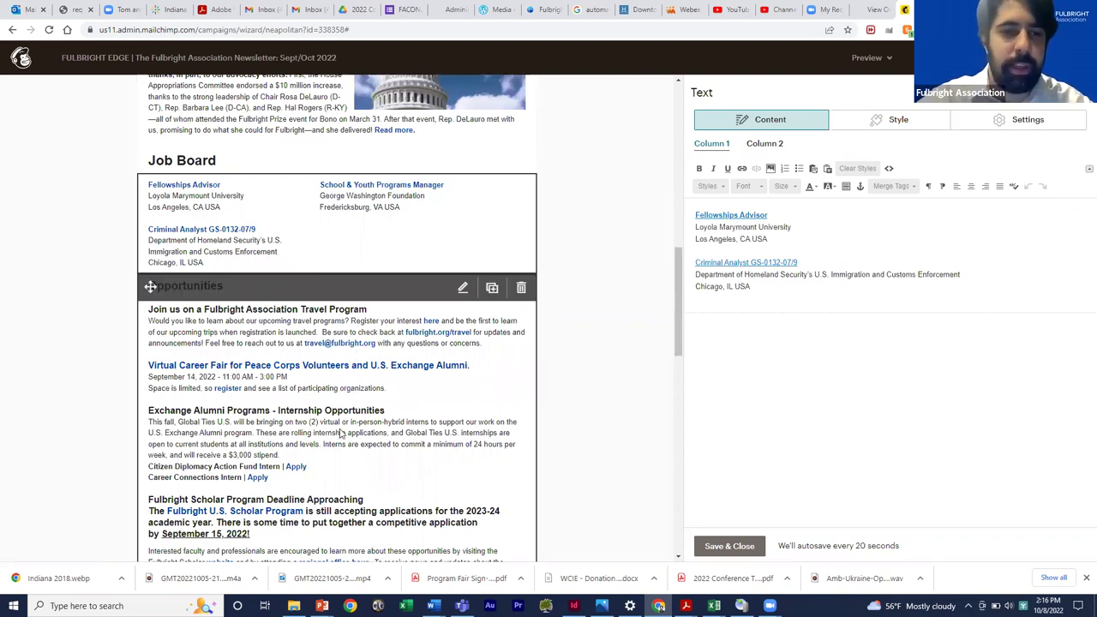
scroll(341, 433, down, 1)
scroll(340, 433, down, 3)
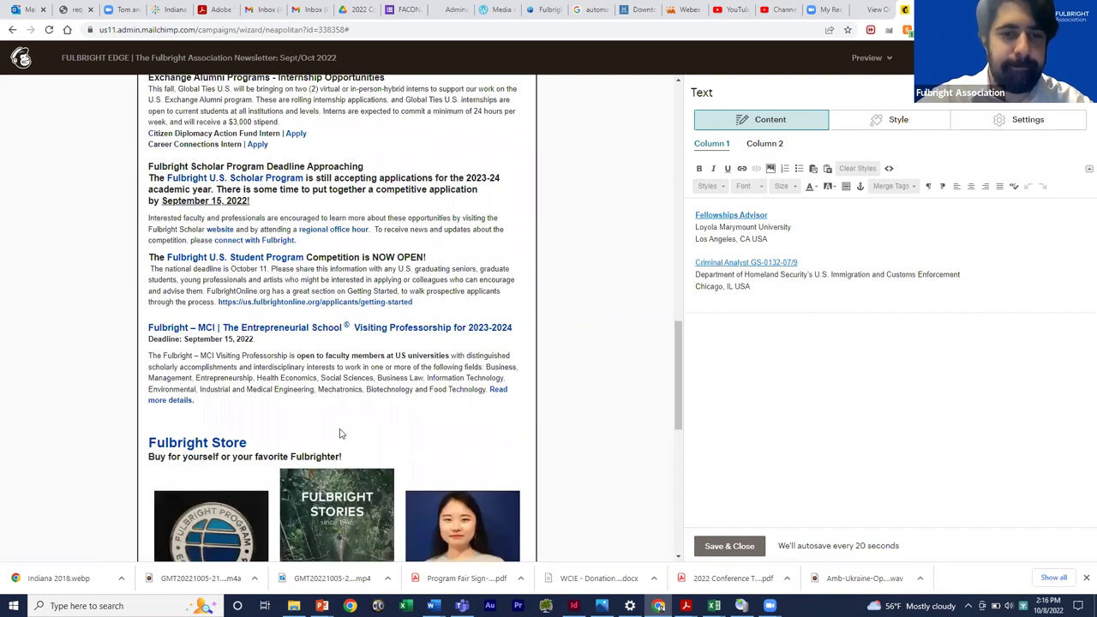
scroll(340, 433, down, 2)
scroll(340, 435, down, 3)
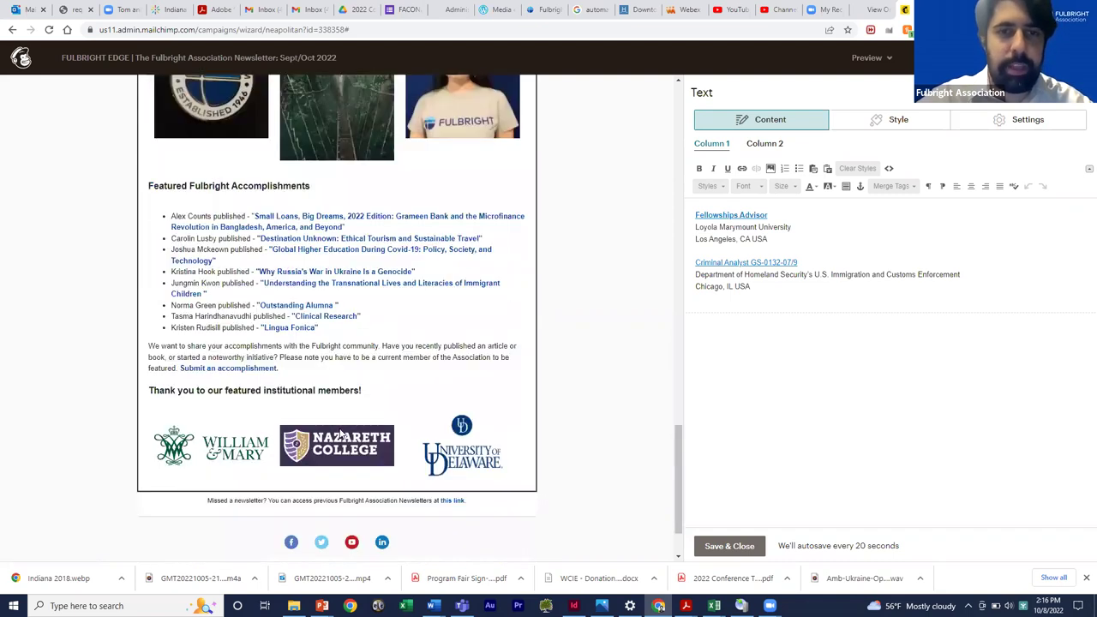
scroll(341, 435, up, 4)
scroll(341, 435, up, 10)
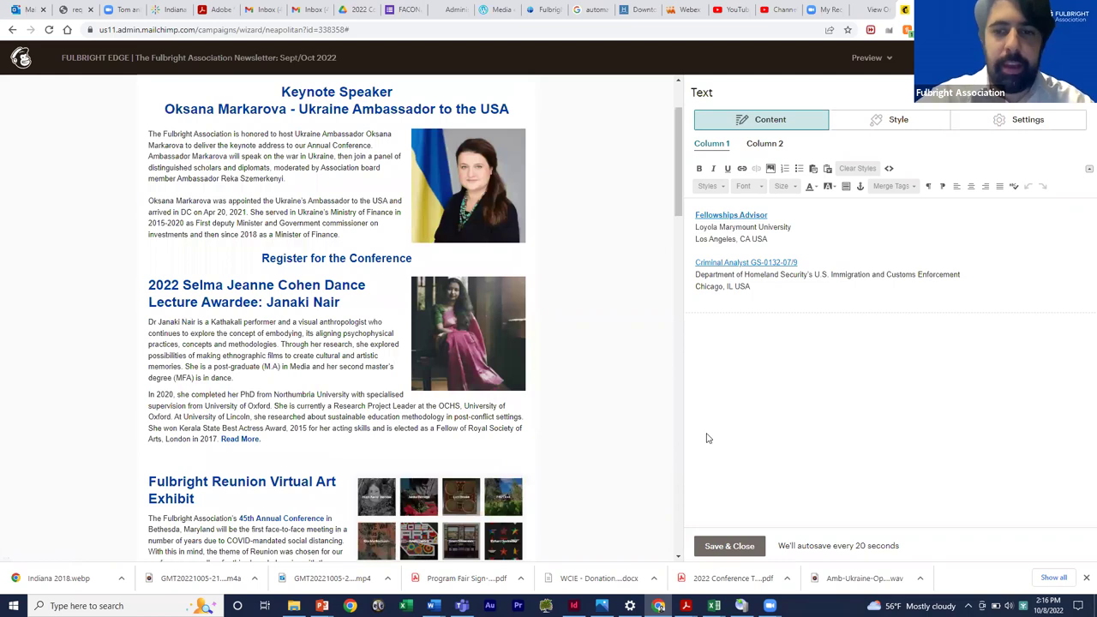
click(746, 551)
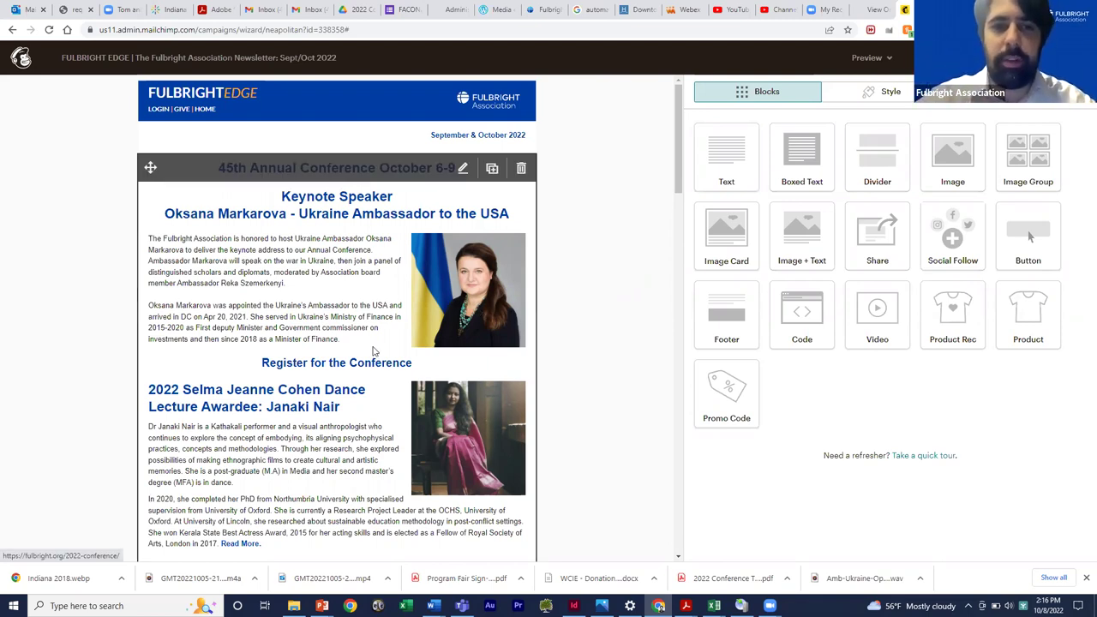
Open the full dance lecture awardee article linked from the newsletter and compare it with the shortened newsletter version
scroll(373, 351, down, 1)
scroll(363, 215, up, 1)
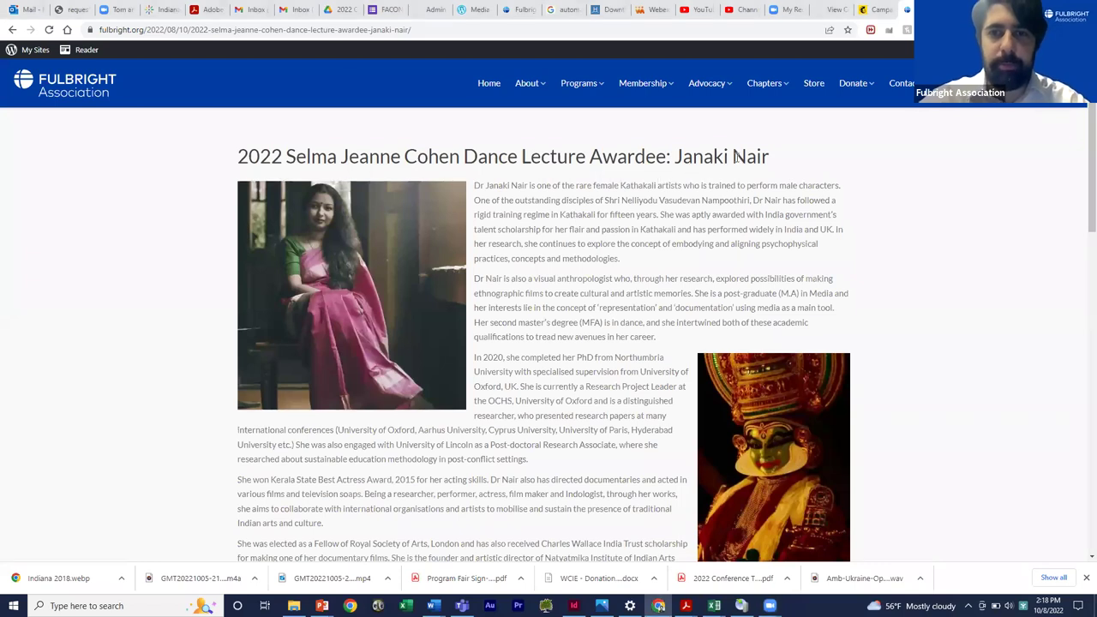
click(874, 10)
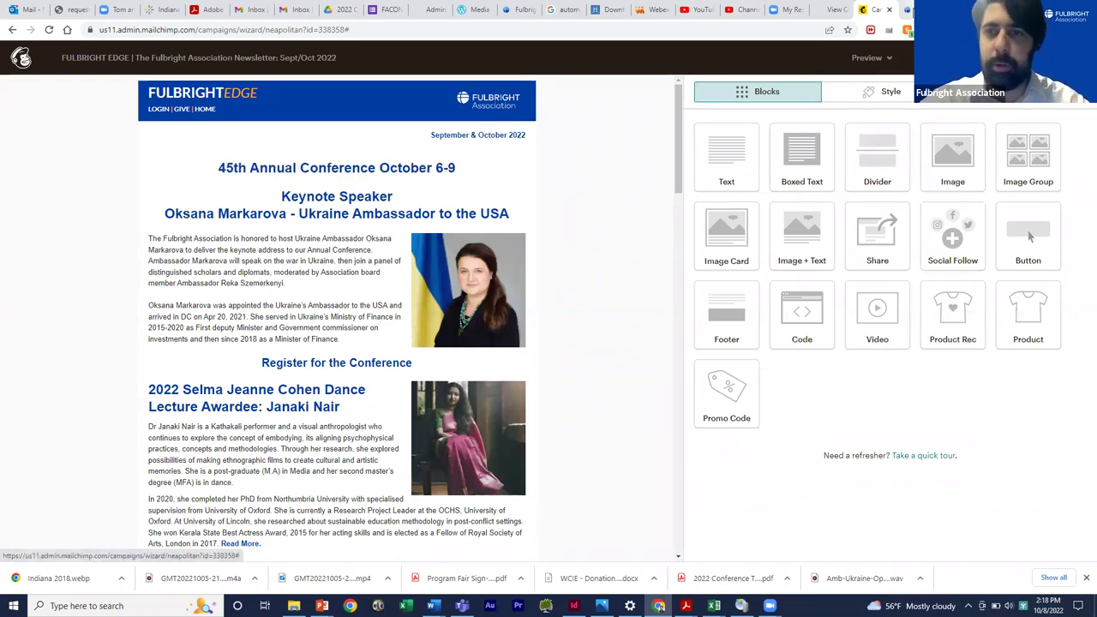
click(911, 10)
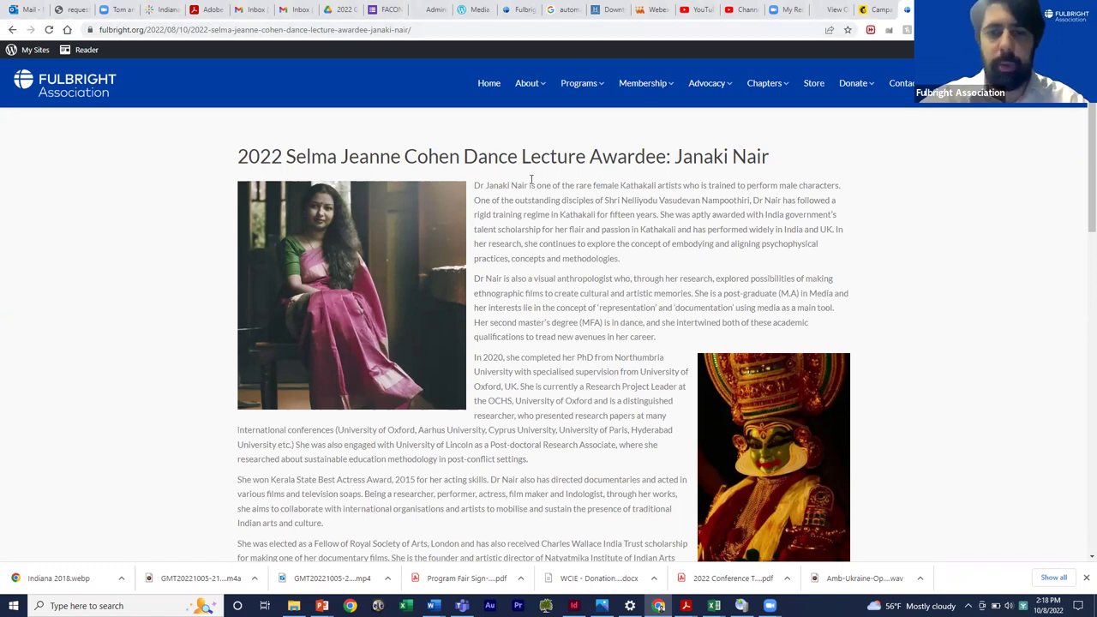
scroll(532, 180, down, 2)
scroll(539, 232, up, 2)
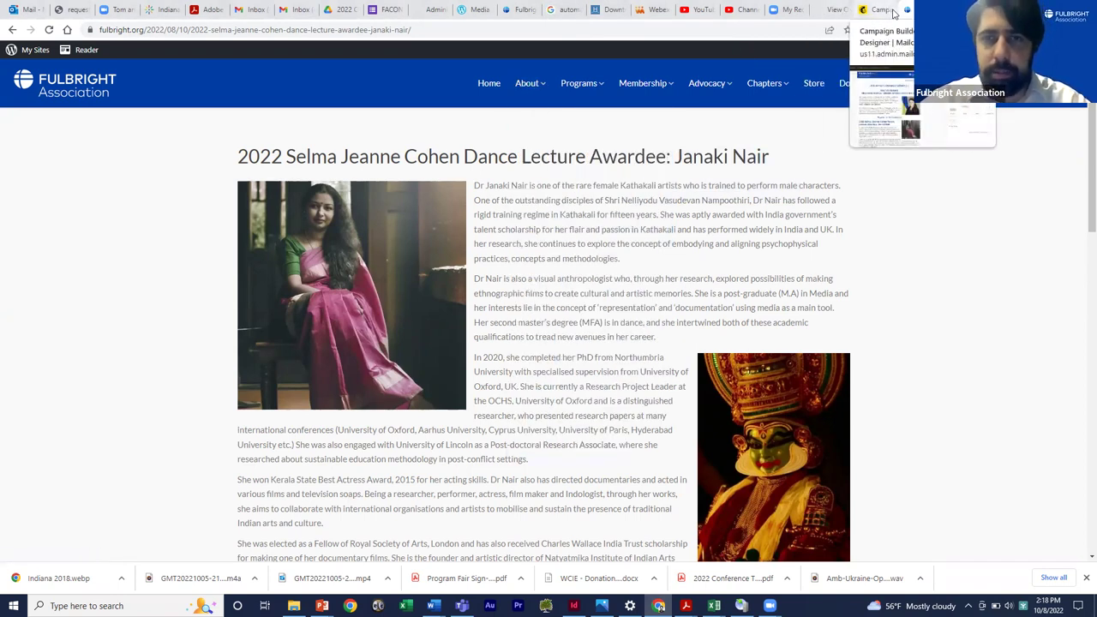
Switch to the Fulbright.org WordPress media library and browse its uploaded images
click(590, 22)
click(564, 22)
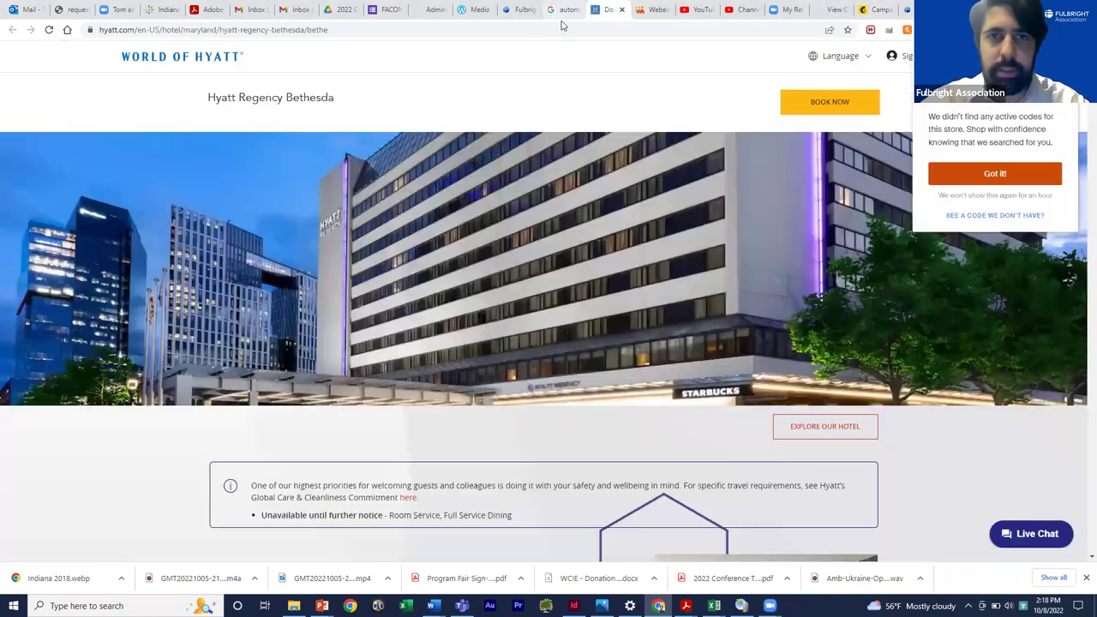
click(519, 22)
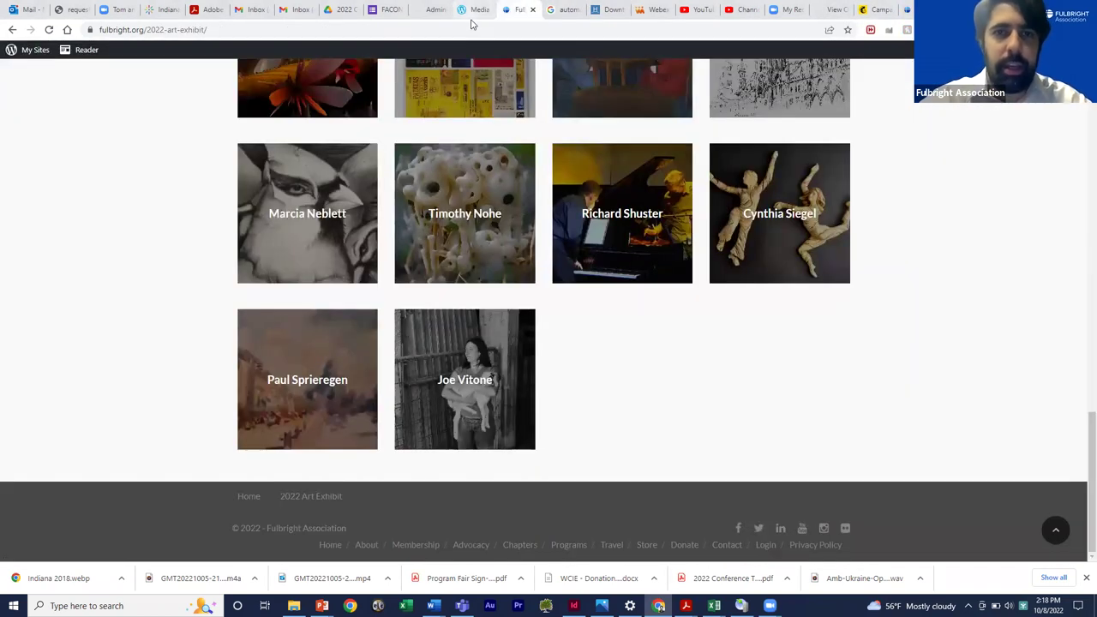
click(473, 16)
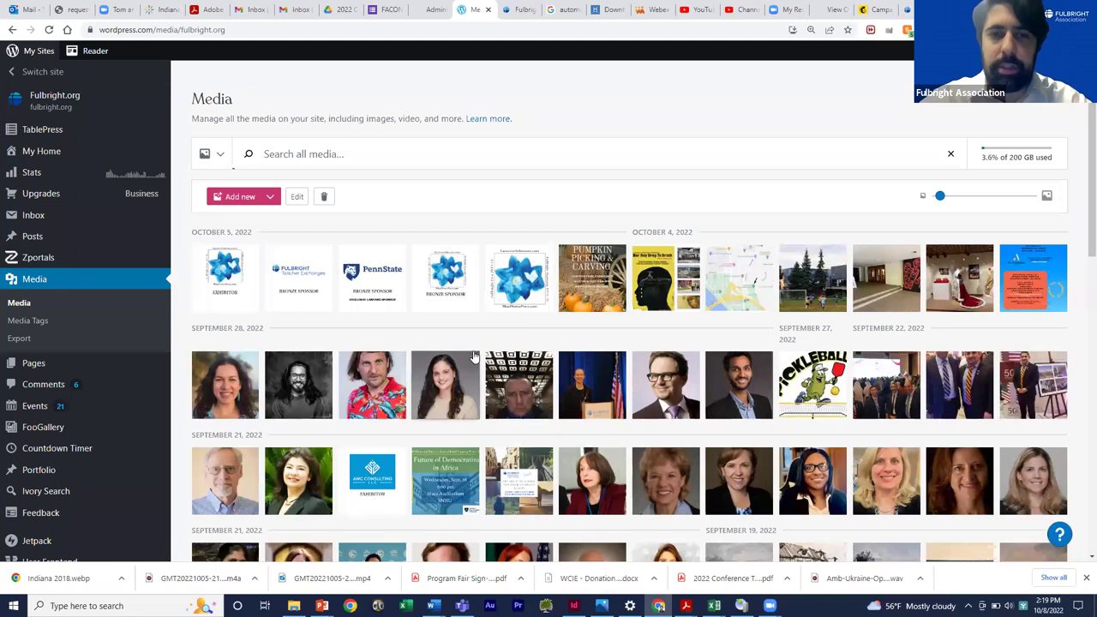
scroll(460, 368, down, 2)
scroll(443, 390, up, 2)
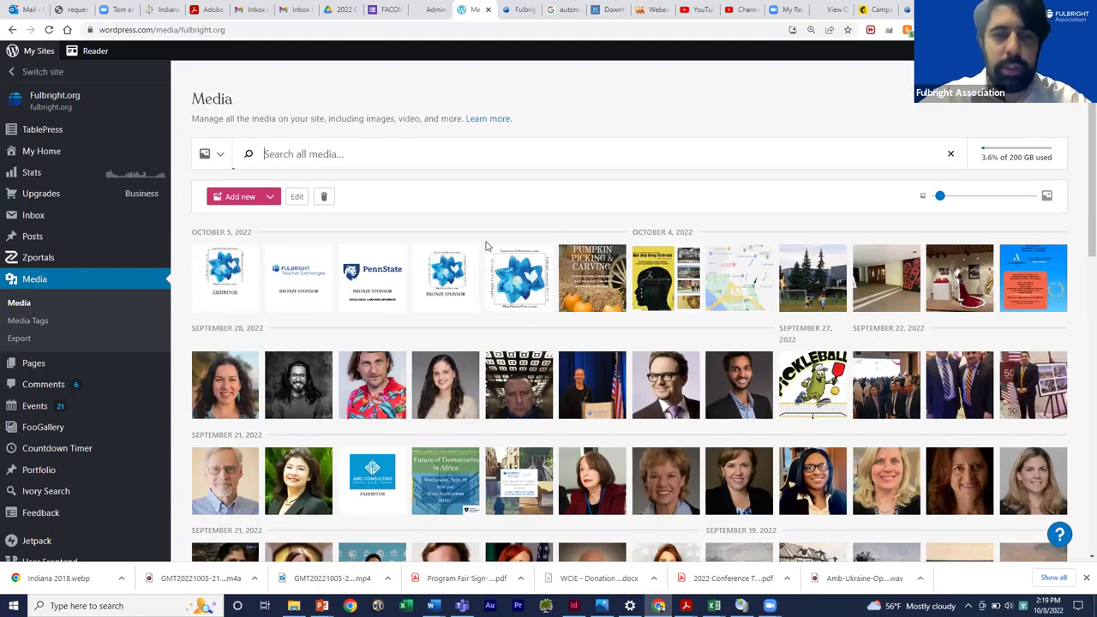
Browse the media library, search it for ar2021 and try to open the details of the AR2021-4 file
scroll(522, 334, down, 1)
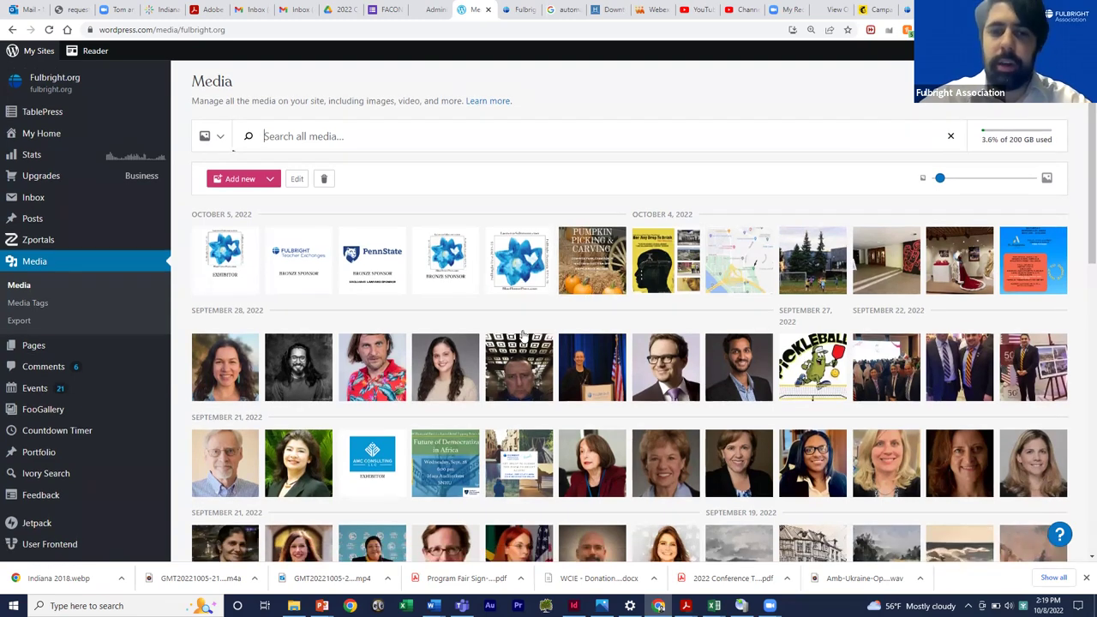
scroll(523, 334, down, 9)
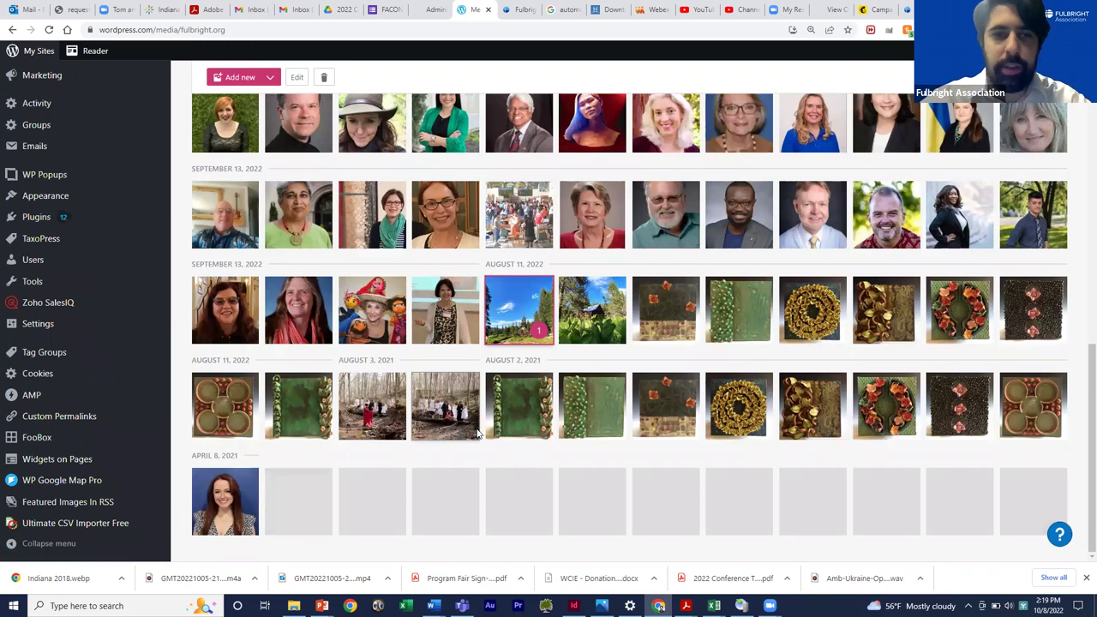
scroll(416, 155, up, 15)
click(417, 156)
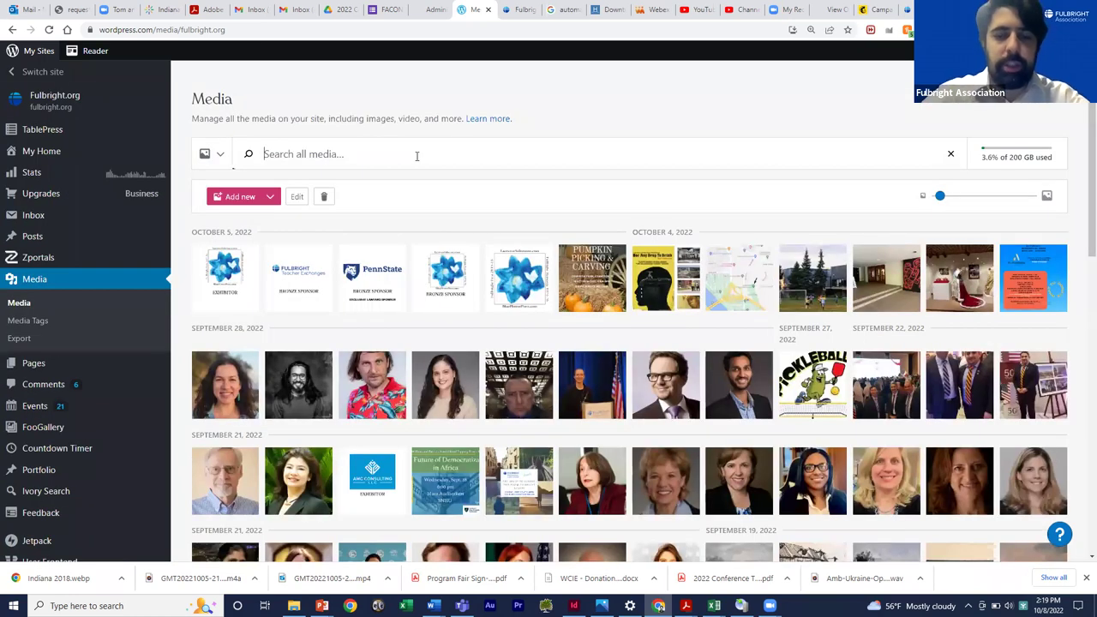
text(ar2021)
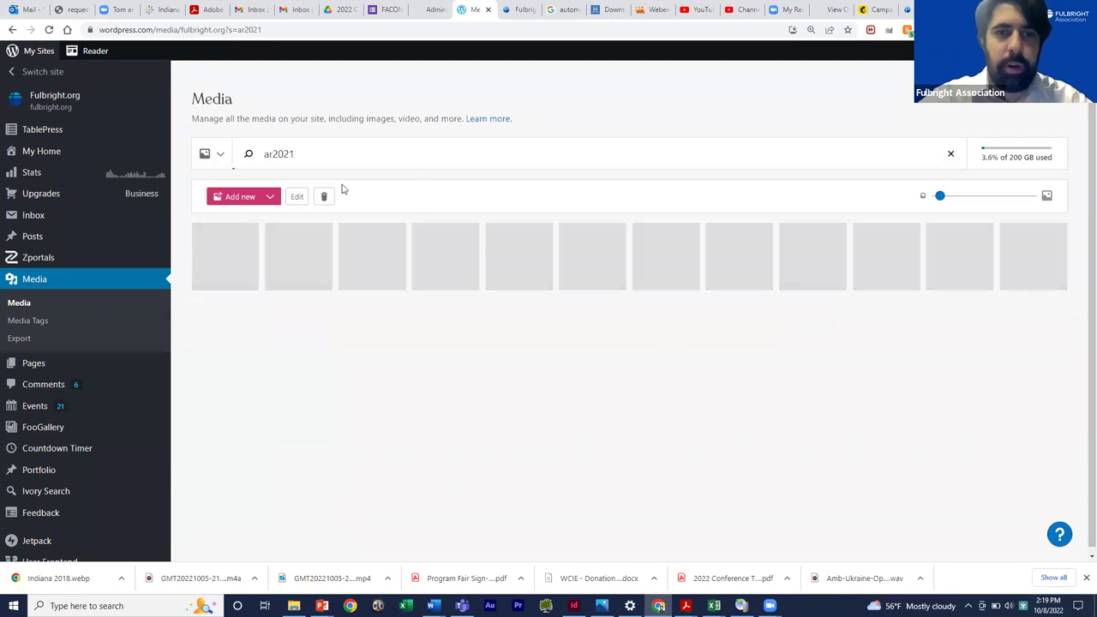
click(228, 277)
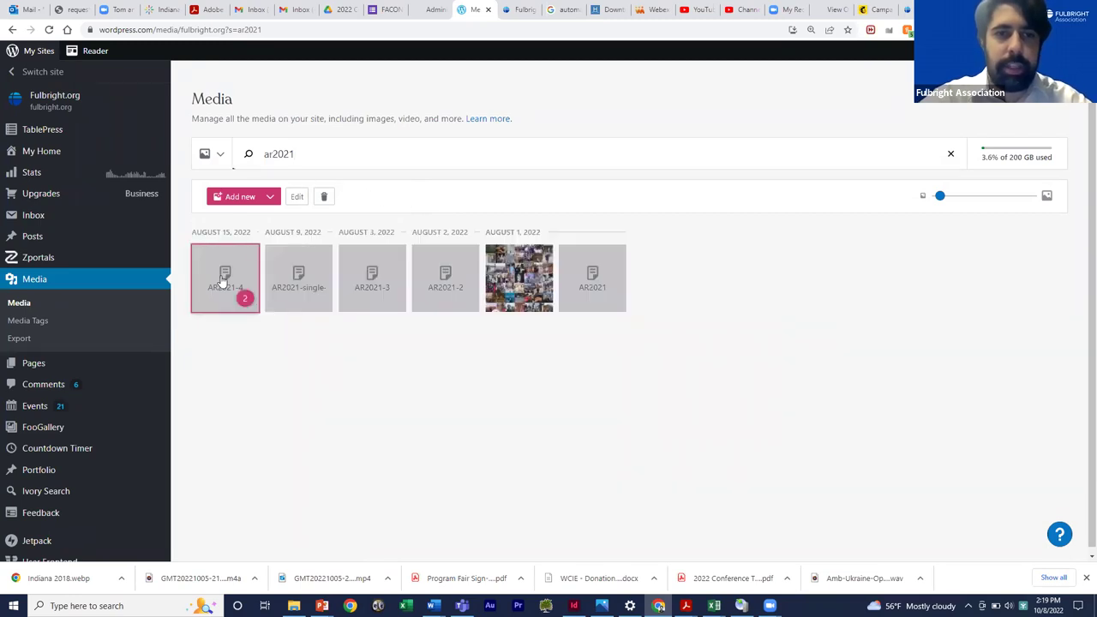
click(297, 197)
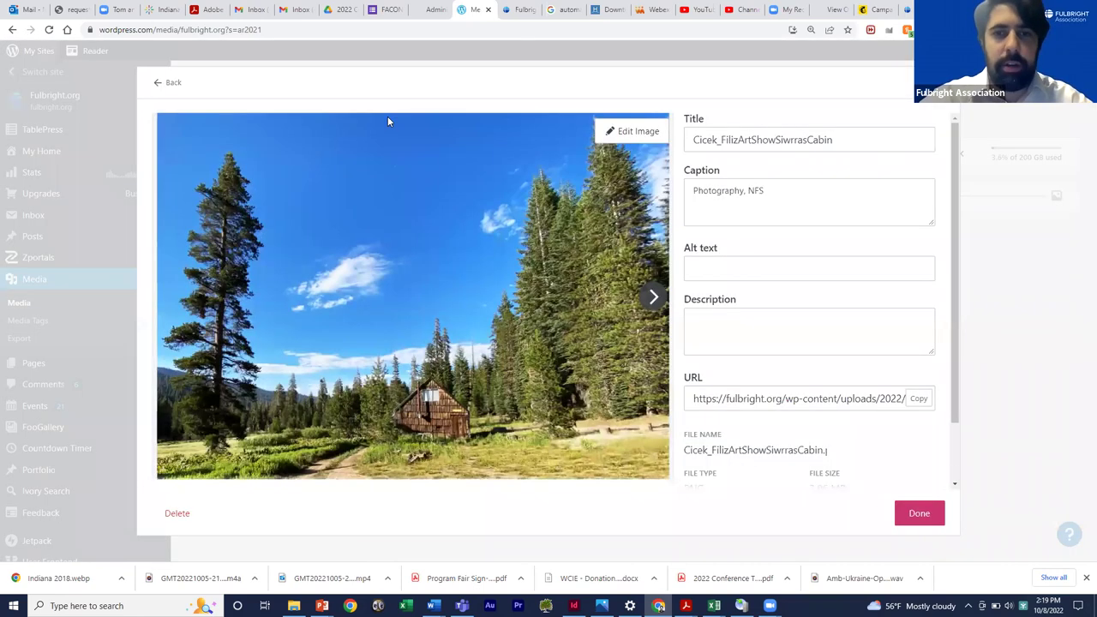
click(162, 83)
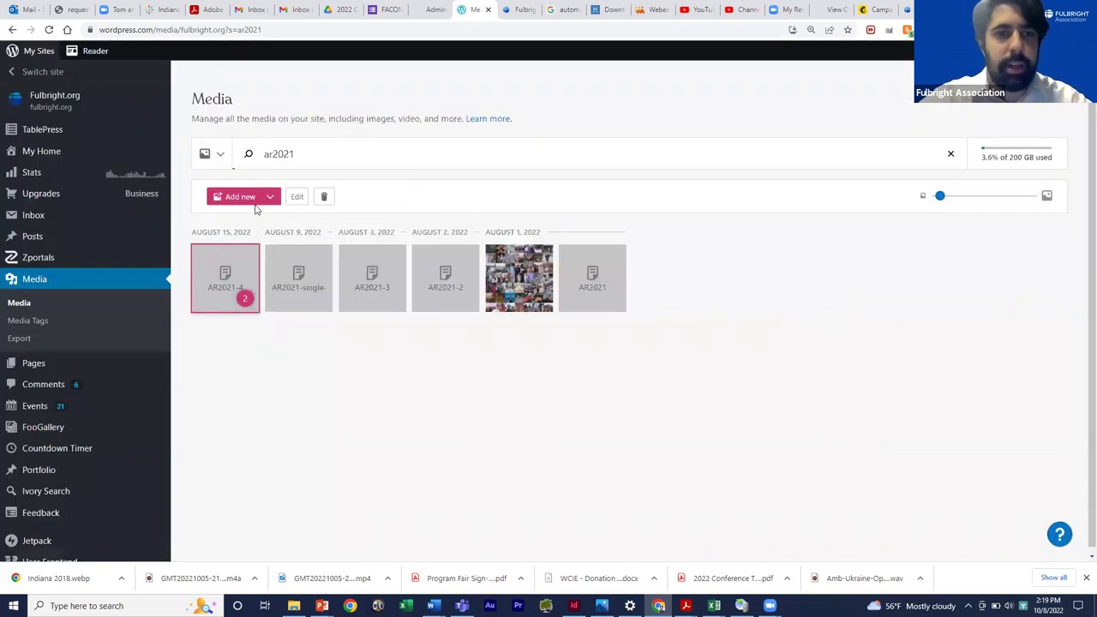
Reload the media library to clear the old selection and search it again for ar2021
click(64, 286)
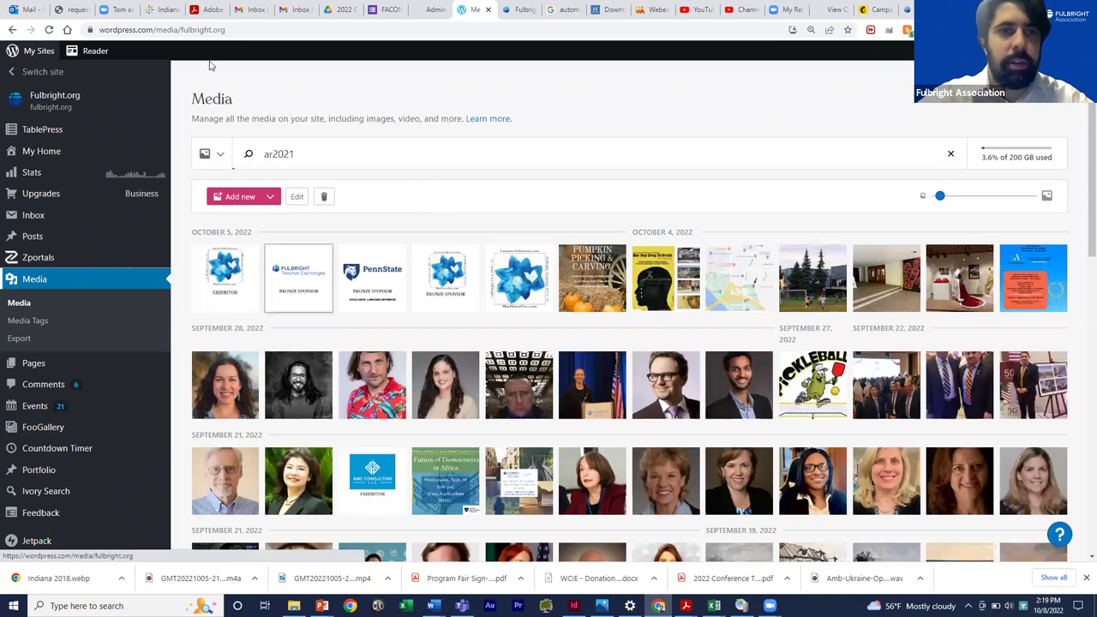
click(178, 31)
key(Return)
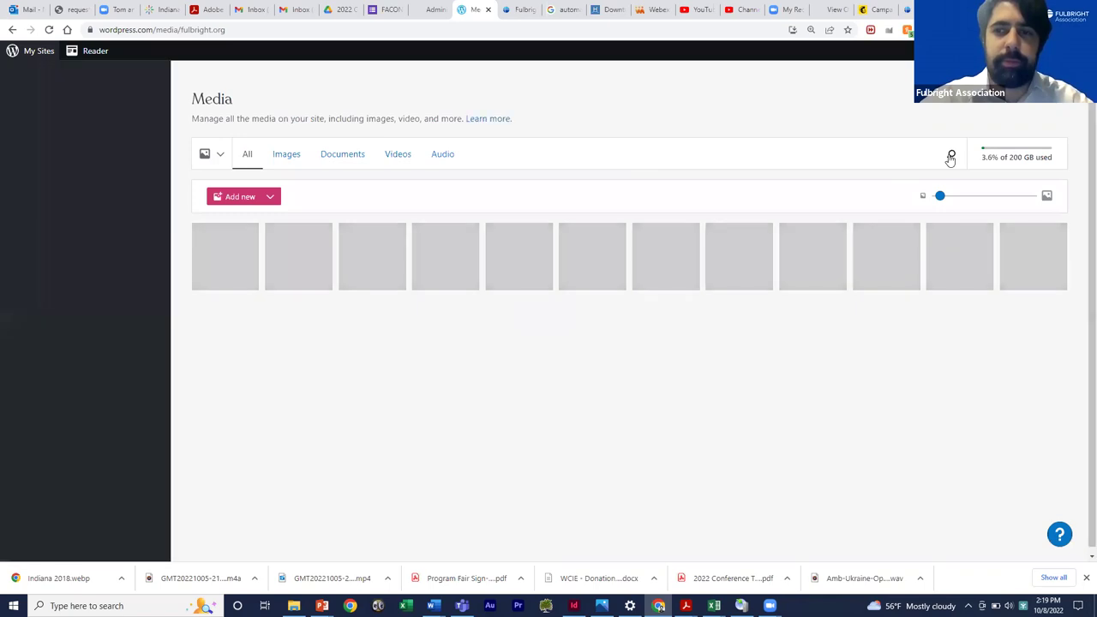
click(950, 157)
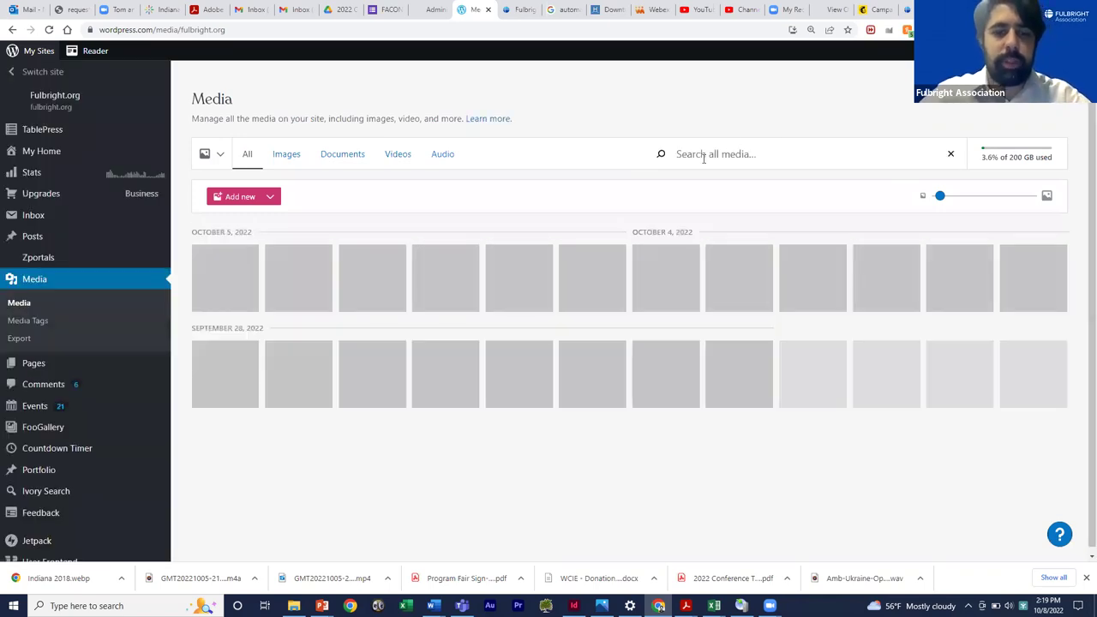
click(704, 155)
text(2)
text(r2021)
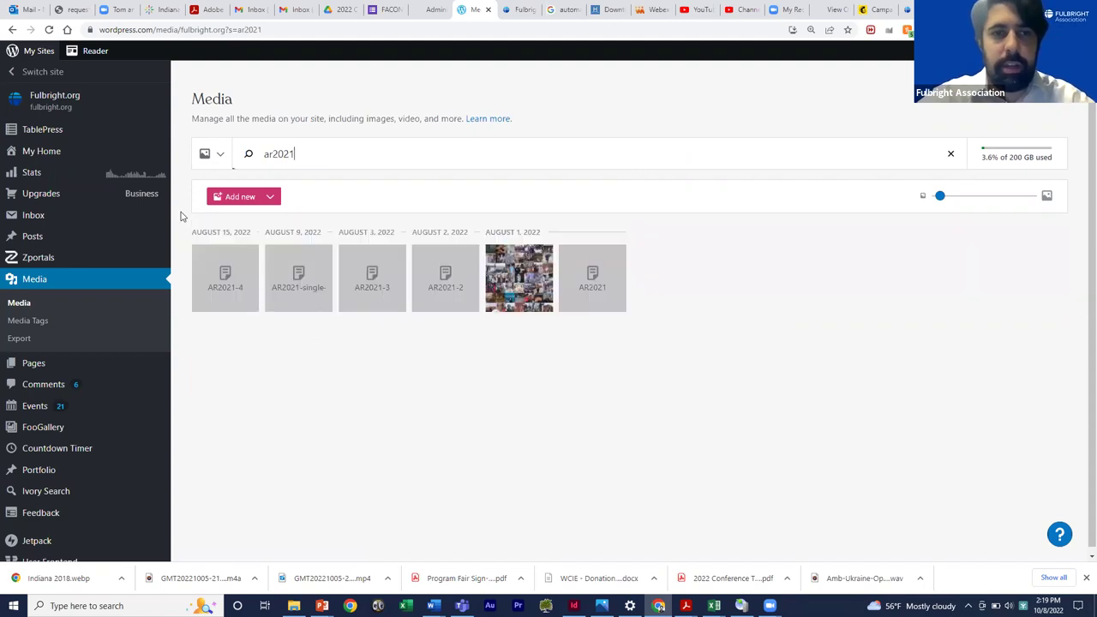
Open the details of the AR2021-4 file and copy its URL
click(226, 259)
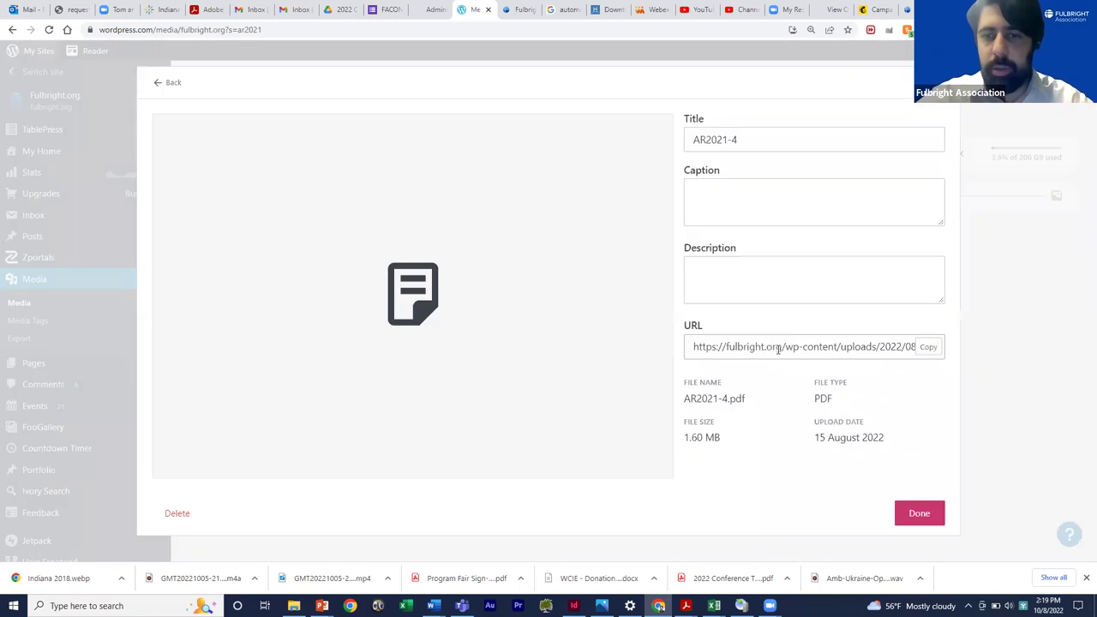
click(768, 348)
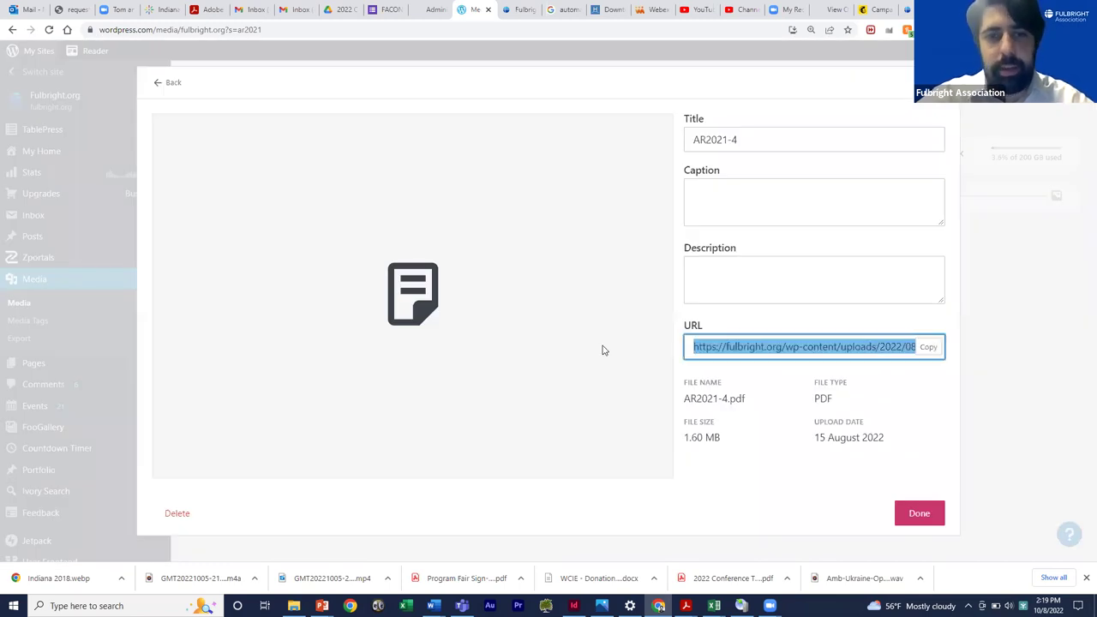
click(930, 347)
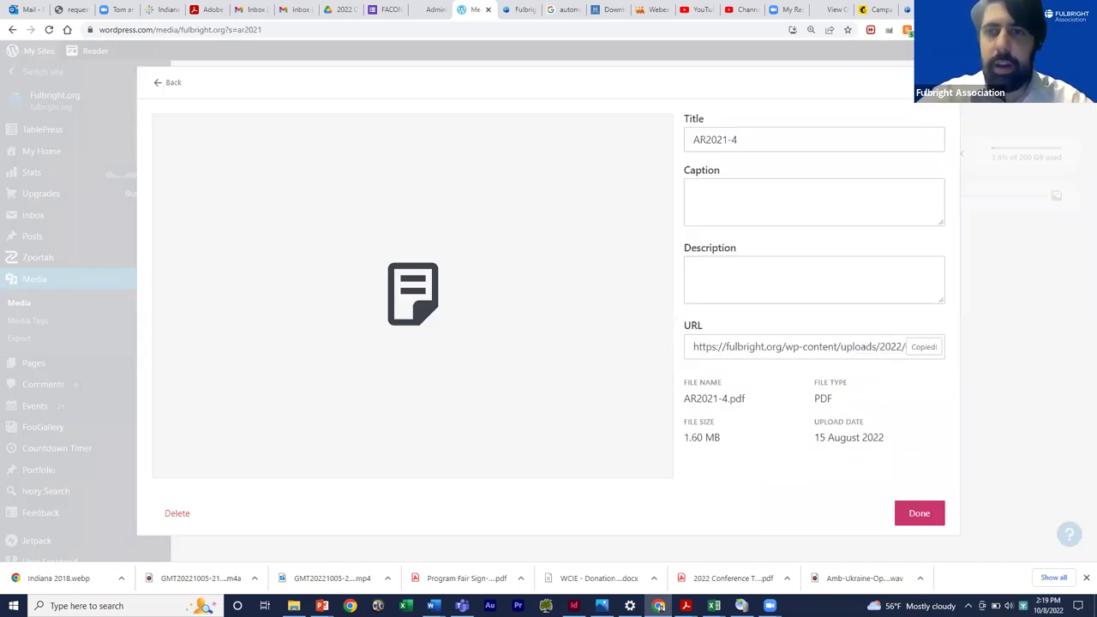
Open the copied AR2021-4.pdf link in a new browser tab and look over the start of the 2021 Annual Report
key(ctrl+t)
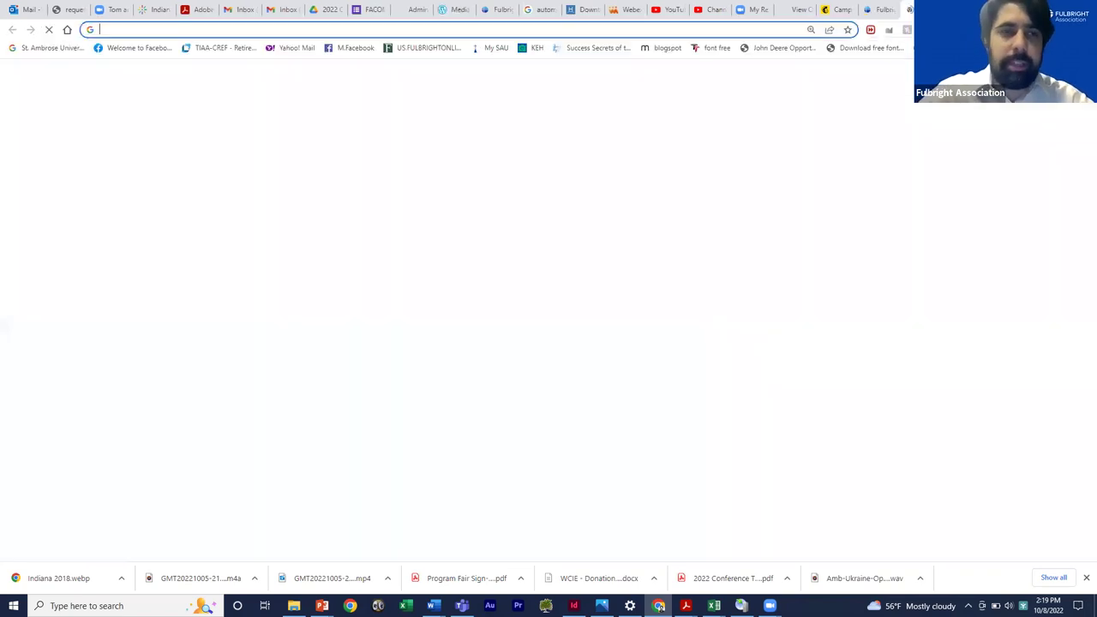
key(ctrl+v)
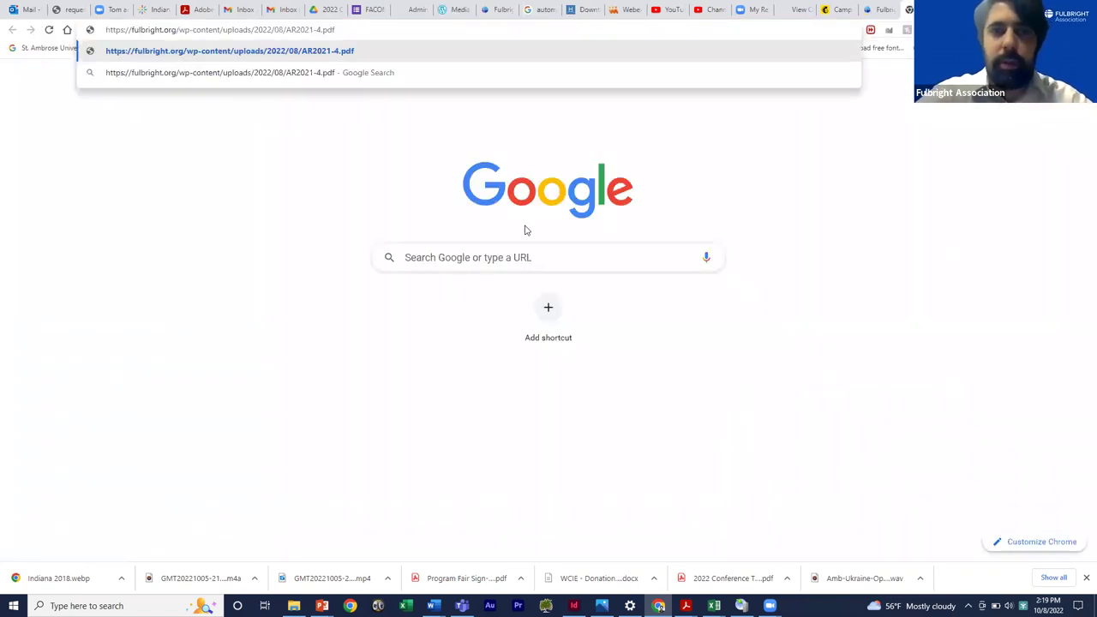
key(Return)
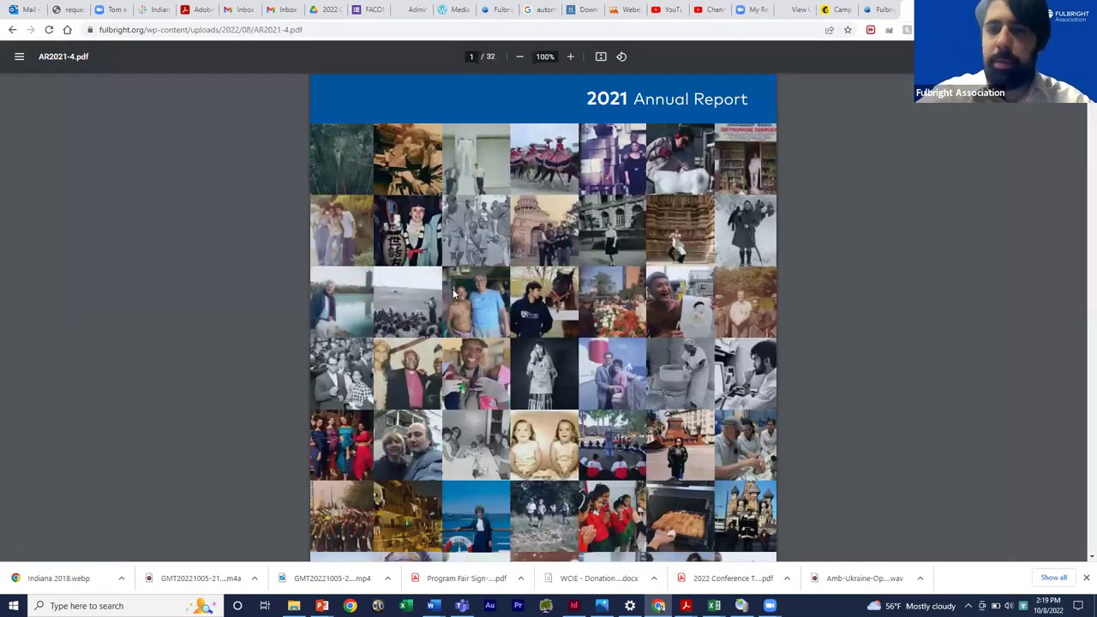
scroll(454, 294, down, 5)
scroll(454, 294, up, 5)
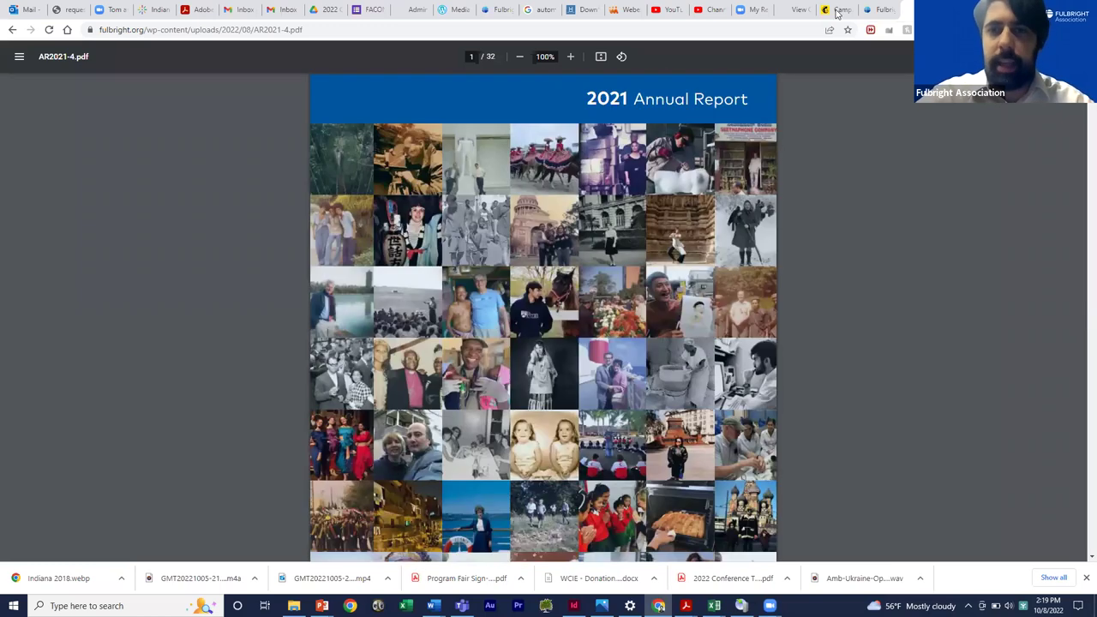
Check the newsletter design in Mailchimp, return to the 2021 Annual Report PDF and select its web address
click(838, 12)
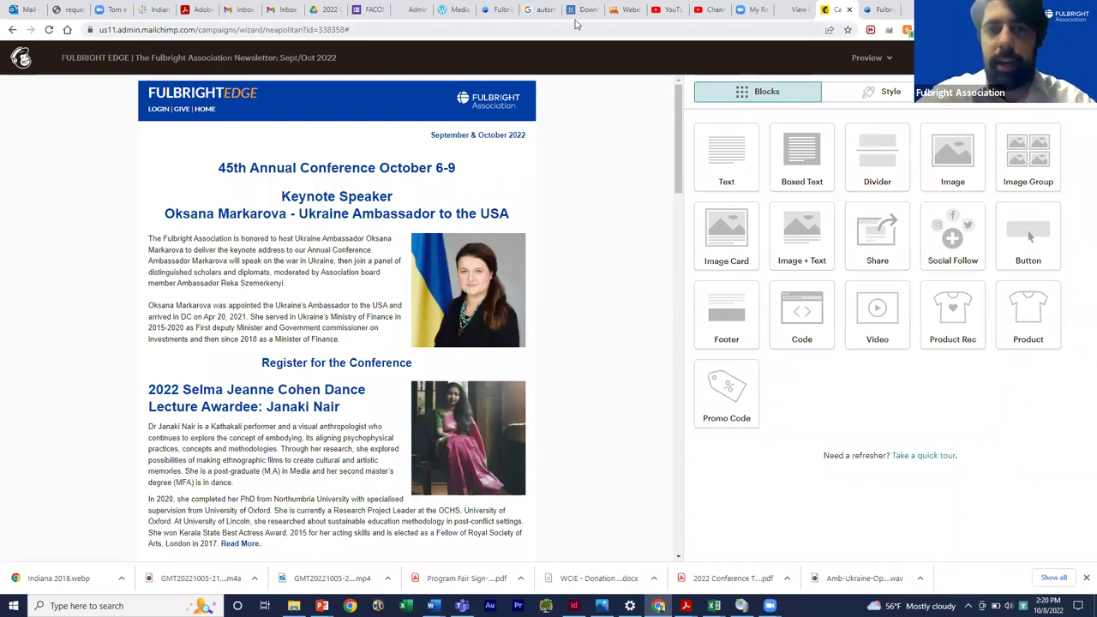
key(ctrl+Tab)
click(536, 28)
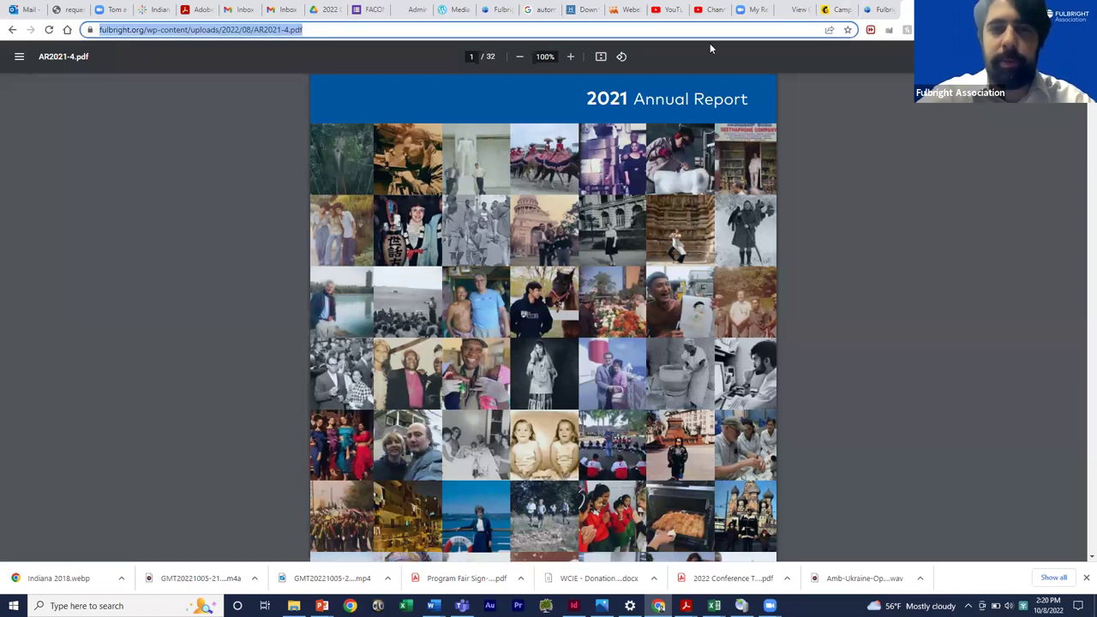